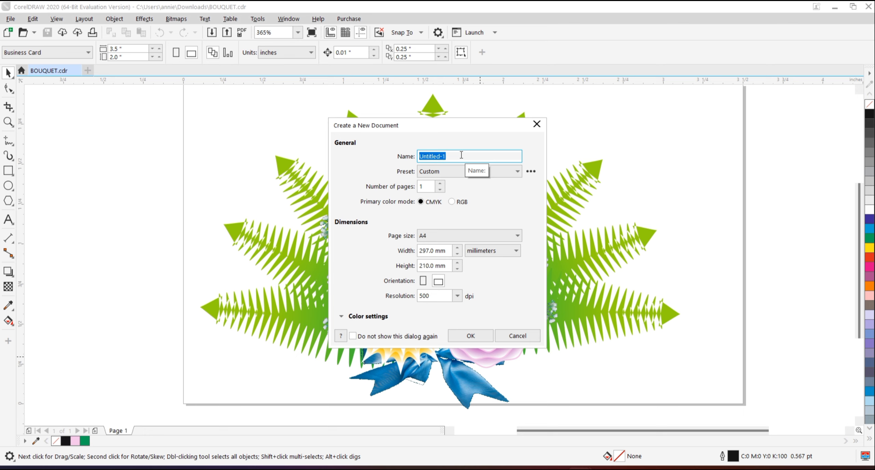
Create a new one-page landscape document named BOUQUET 2, 297 x 210 mm, in CMYK at 500 dpi.
{"action": "key", "text": "BackSpace"}
{"action": "type", "text": "BOUQUET 2"}
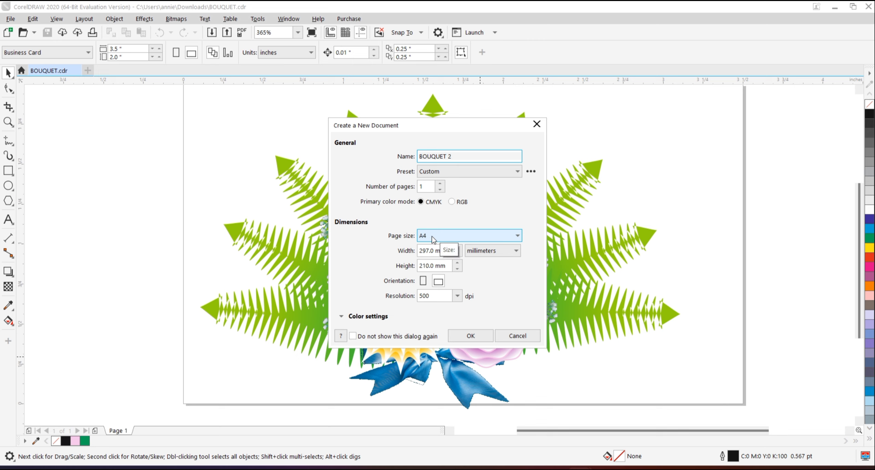
{"action": "left_click", "coordinate": [438, 282]}
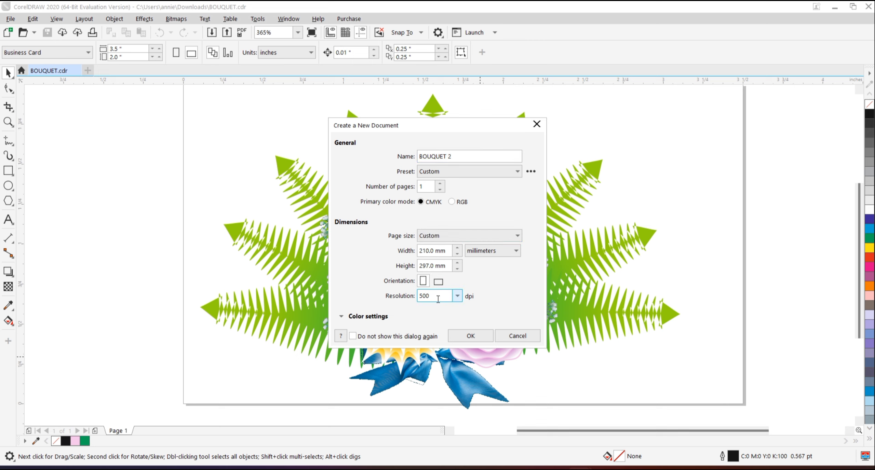
{"action": "left_click", "coordinate": [471, 335]}
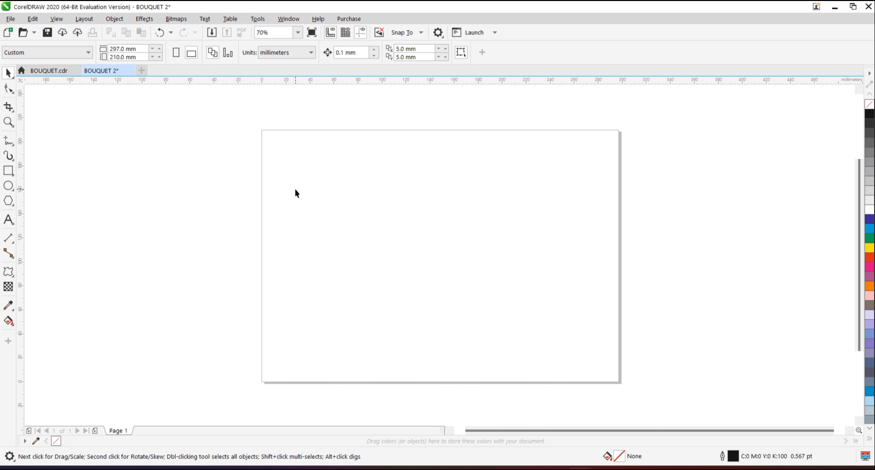
Draw a circle about 91 mm in diameter on the left half of the page.
{"action": "left_click", "coordinate": [8, 186]}
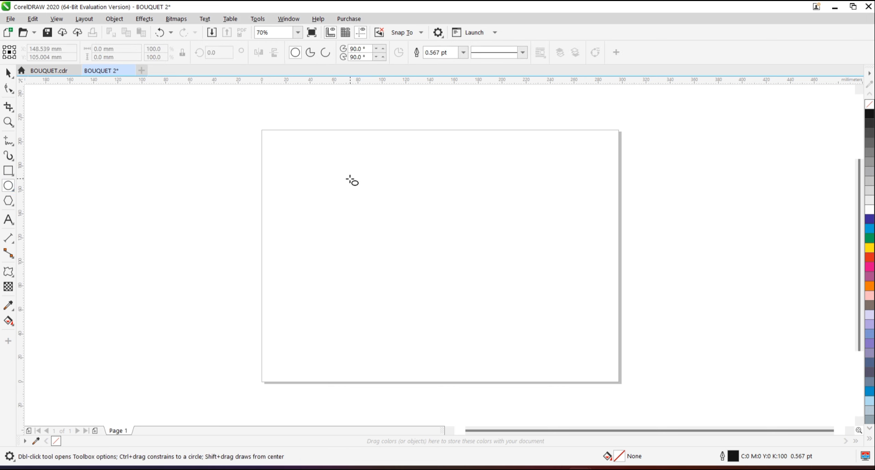
{"action": "left_click_drag", "start_coordinate": [346, 172], "coordinate": [431, 283]}
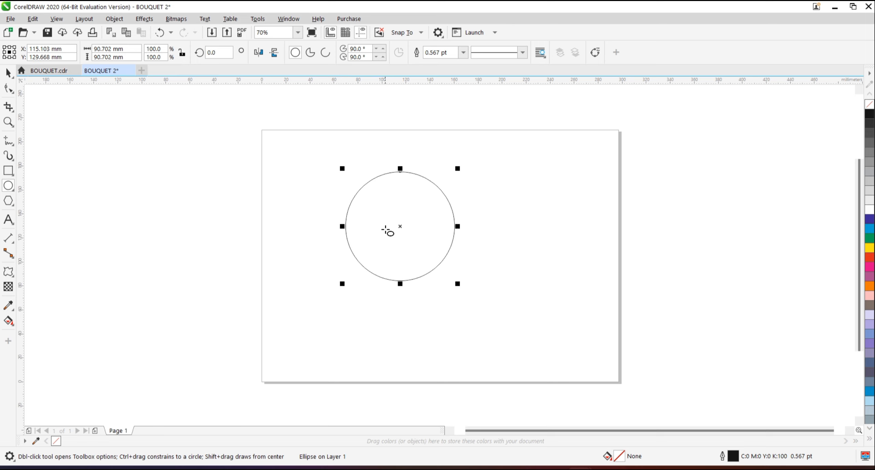
{"action": "left_click", "coordinate": [111, 57]}
{"action": "left_click", "coordinate": [8, 72]}
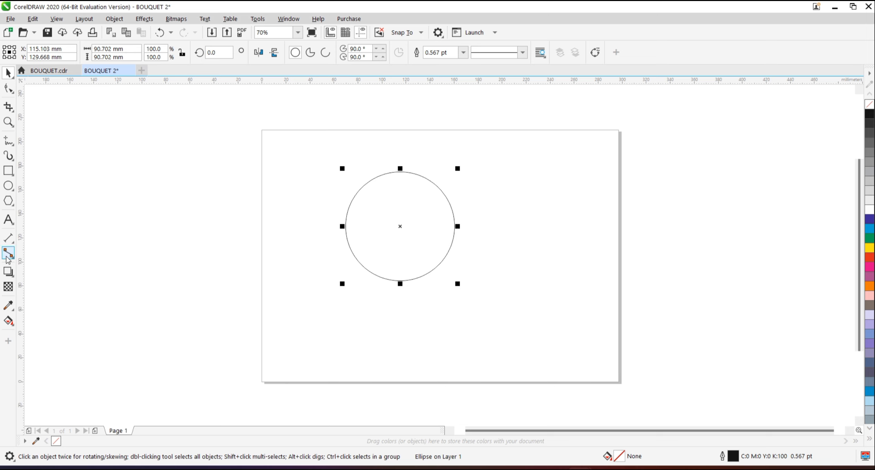
Apply a Zipper distortion with an amplitude of 17 to the circle.
{"action": "left_click", "coordinate": [14, 279]}
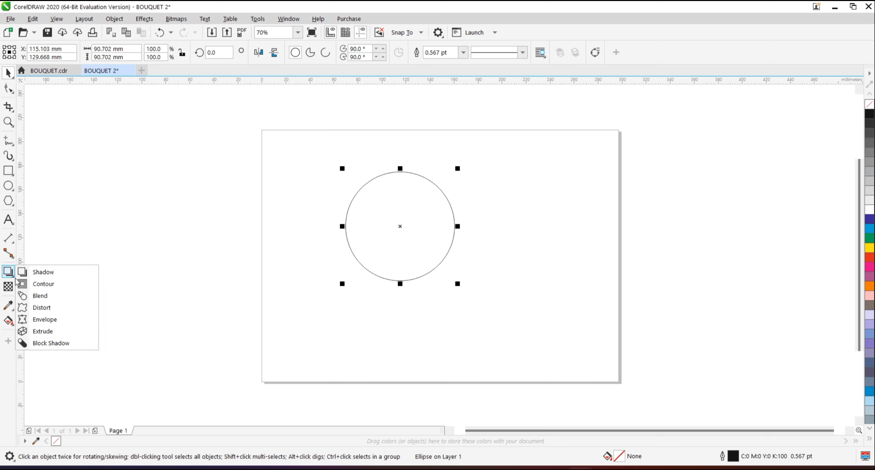
{"action": "left_click", "coordinate": [41, 307]}
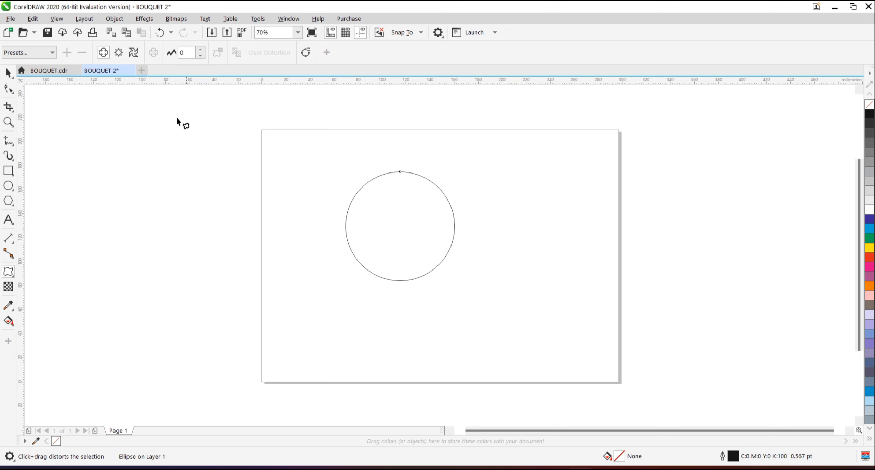
{"action": "left_click", "coordinate": [121, 55]}
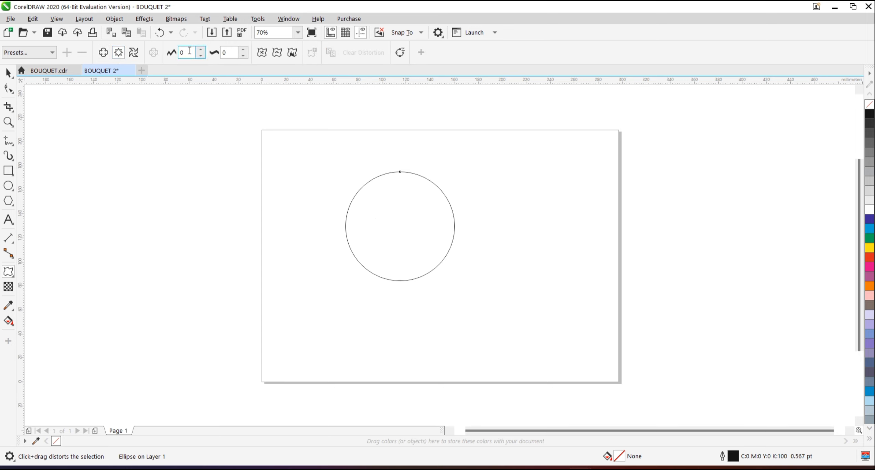
{"action": "left_click_drag", "start_coordinate": [190, 52], "coordinate": [179, 54]}
{"action": "key", "text": "BackSpace"}
{"action": "type", "text": "17"}
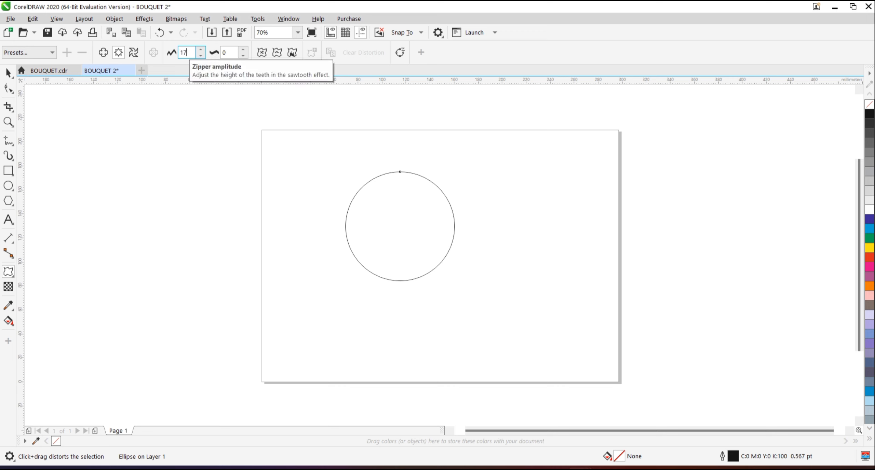
Set the zipper frequency to 4 and smooth the distortion to give the shape a wavy edge.
{"action": "left_click", "coordinate": [234, 54]}
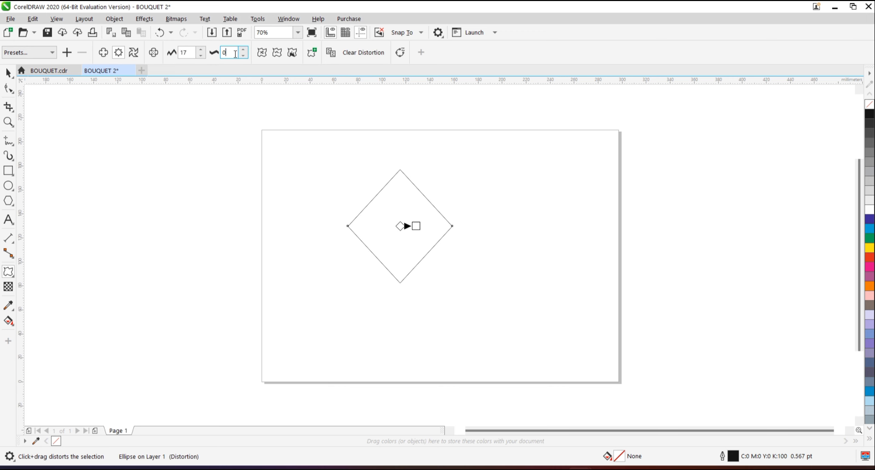
{"action": "type", "text": "4"}
{"action": "key", "text": "Return"}
{"action": "left_click", "coordinate": [277, 53]}
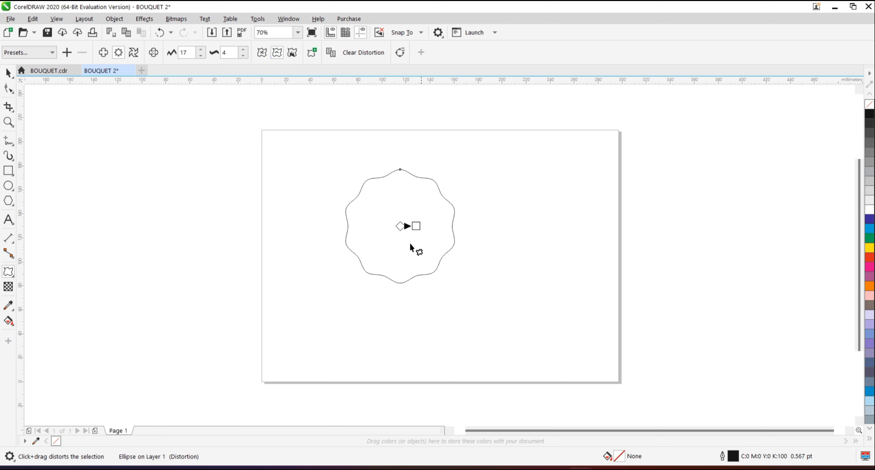
{"action": "left_click", "coordinate": [9, 73]}
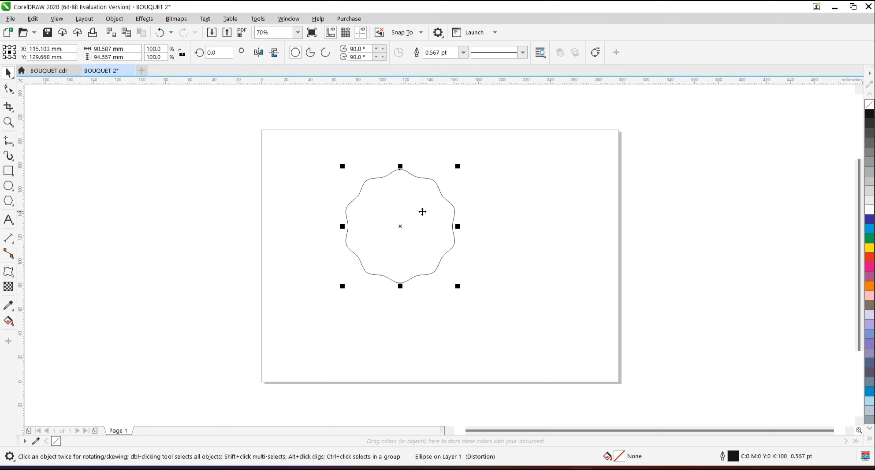
Give the wavy shape a fountain fill and set its start node to near-white, C1 M1 Y1 K0.
{"action": "key", "text": "shift+F11"}
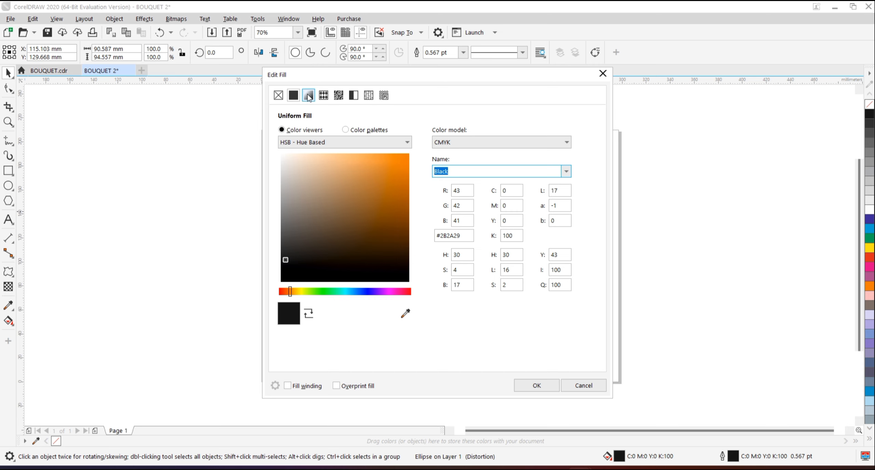
{"action": "left_click", "coordinate": [308, 96]}
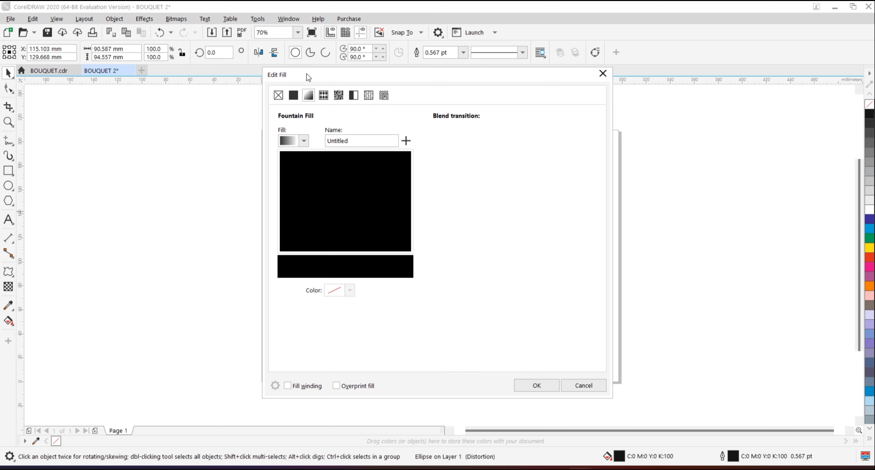
{"action": "left_click_drag", "start_coordinate": [309, 77], "coordinate": [515, 99]}
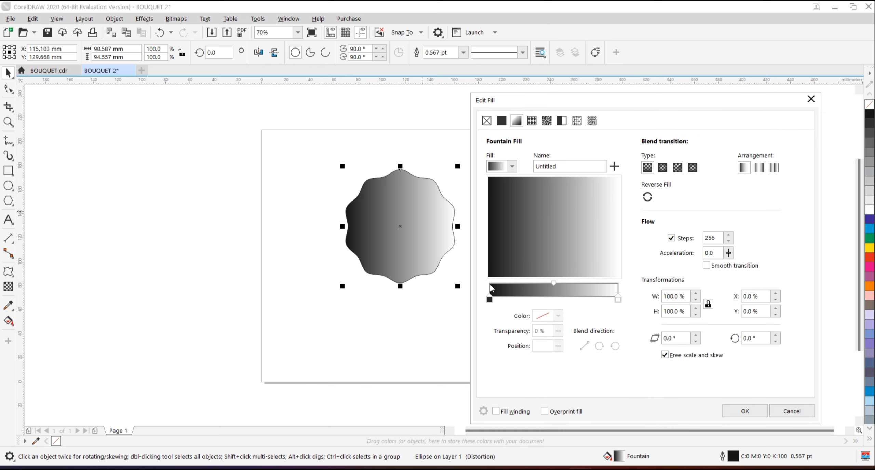
{"action": "left_click", "coordinate": [471, 302]}
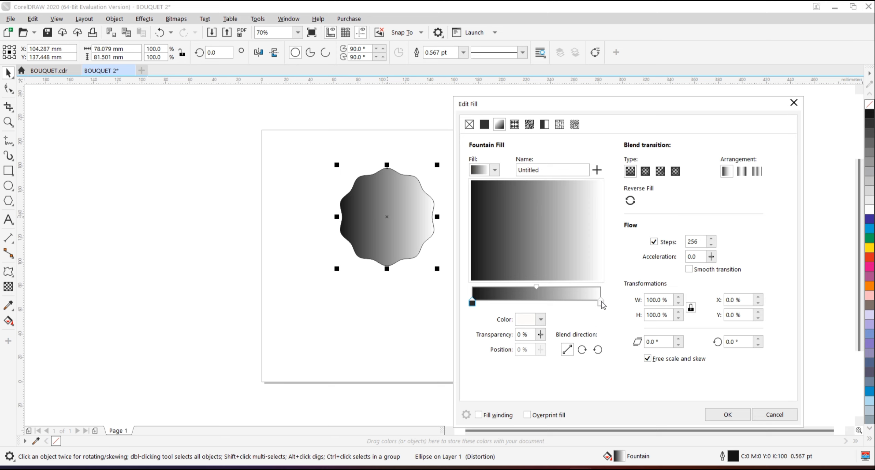
{"action": "left_click", "coordinate": [473, 305]}
{"action": "left_click", "coordinate": [540, 320]}
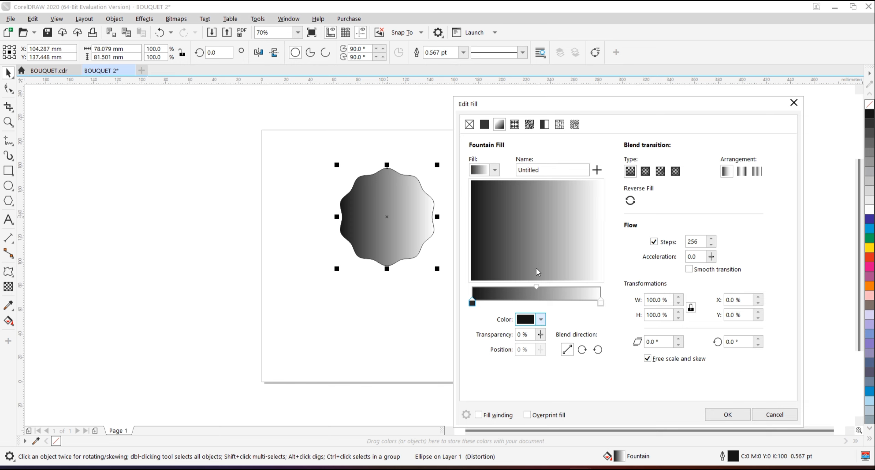
{"action": "left_click", "coordinate": [524, 188]}
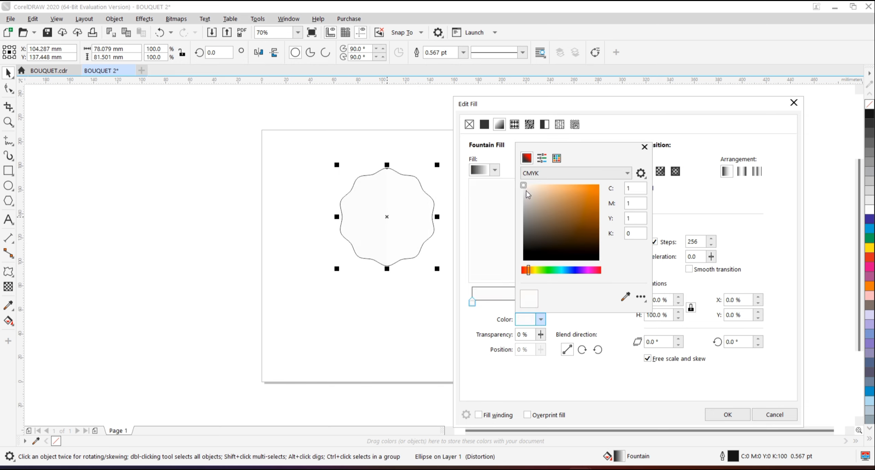
{"action": "left_click", "coordinate": [510, 306]}
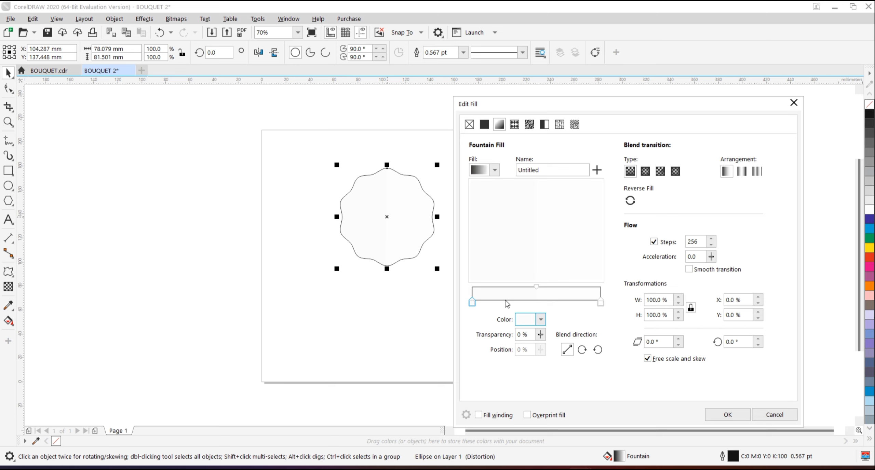
Add a gradient node at 29% and color it magenta-pink, C27 M89 Y0 K0.
{"action": "double_click", "coordinate": [510, 304]}
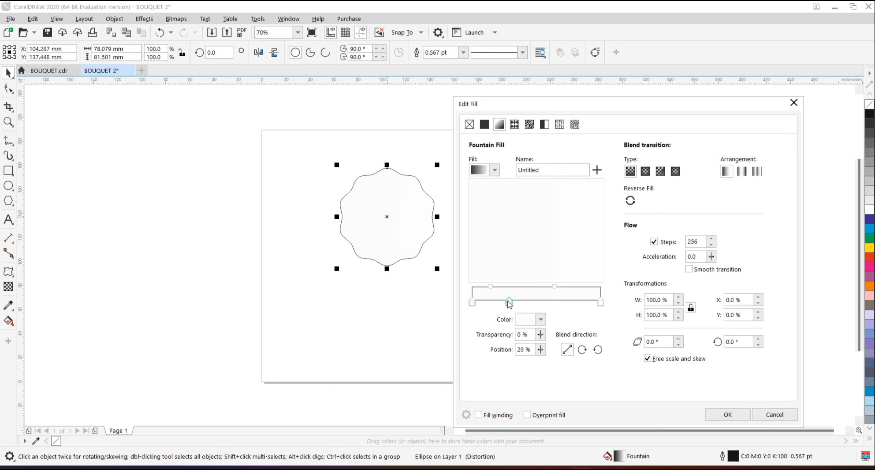
{"action": "left_click", "coordinate": [540, 321]}
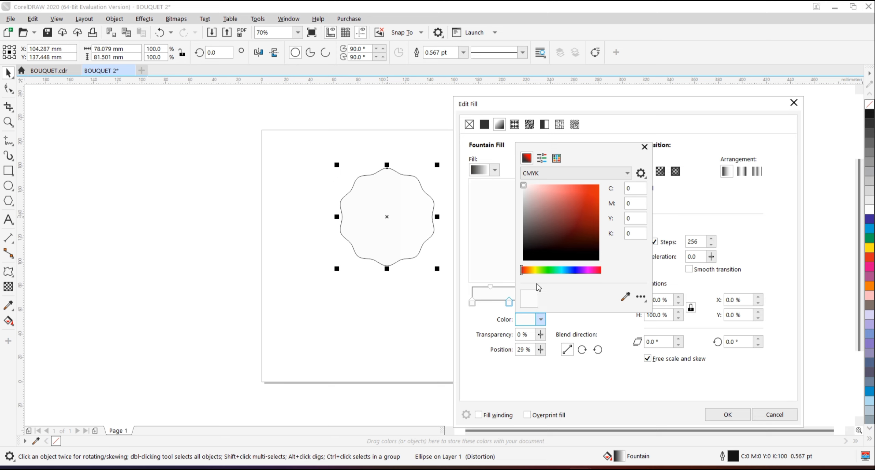
{"action": "left_click", "coordinate": [590, 271]}
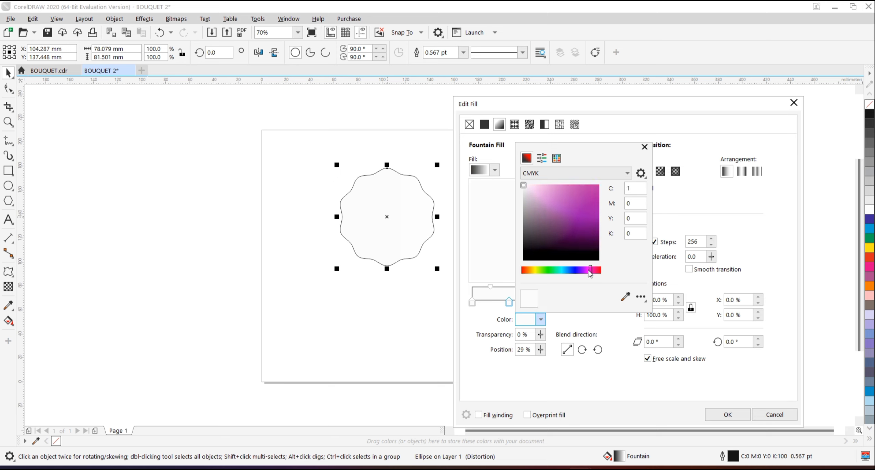
{"action": "left_click_drag", "start_coordinate": [589, 194], "coordinate": [599, 185]}
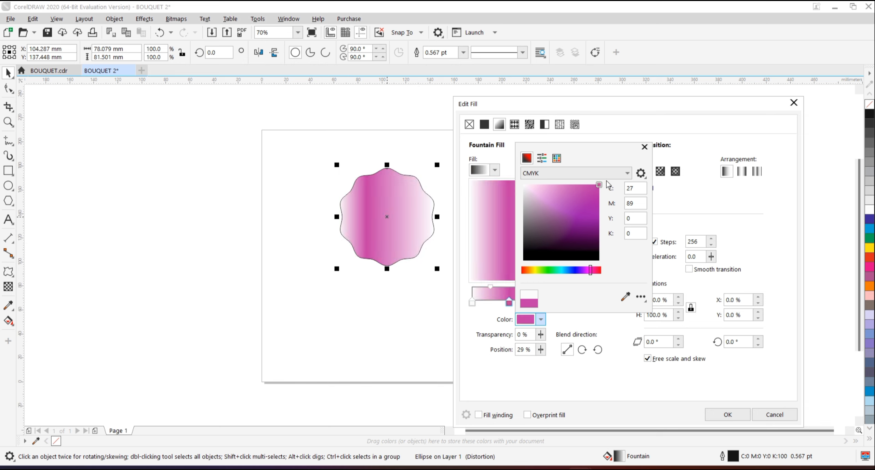
{"action": "left_click", "coordinate": [672, 208]}
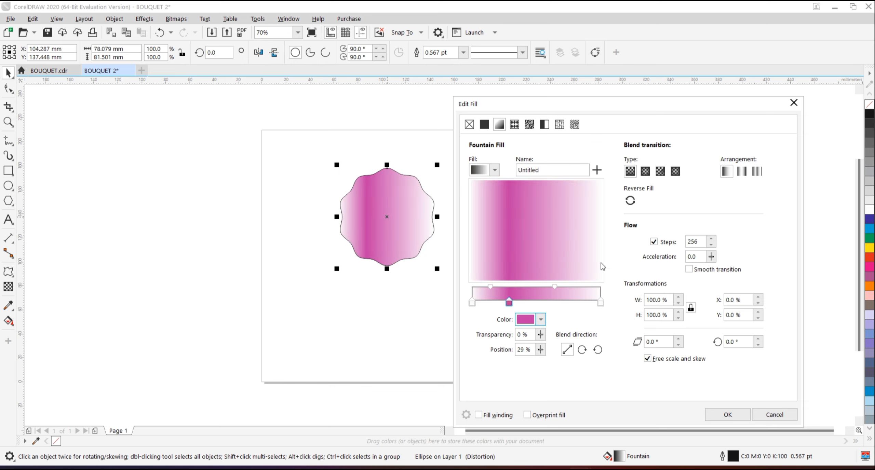
Add another gradient node at 65% and color it light pink.
{"action": "double_click", "coordinate": [555, 303]}
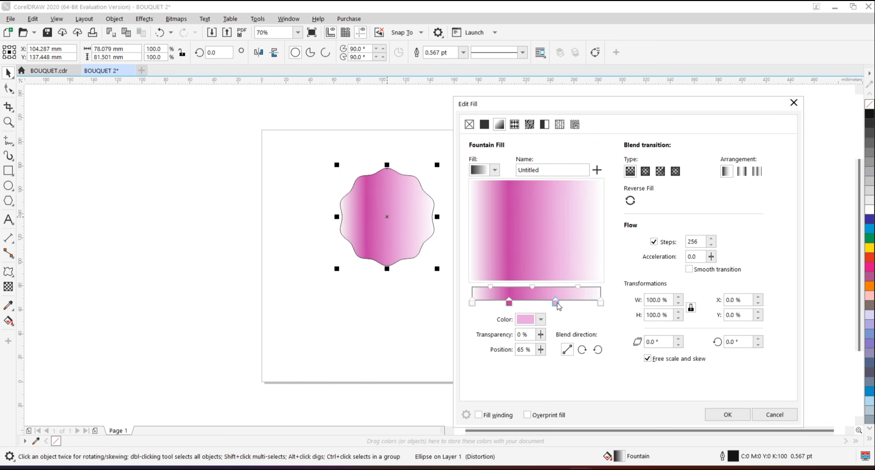
{"action": "left_click", "coordinate": [541, 319]}
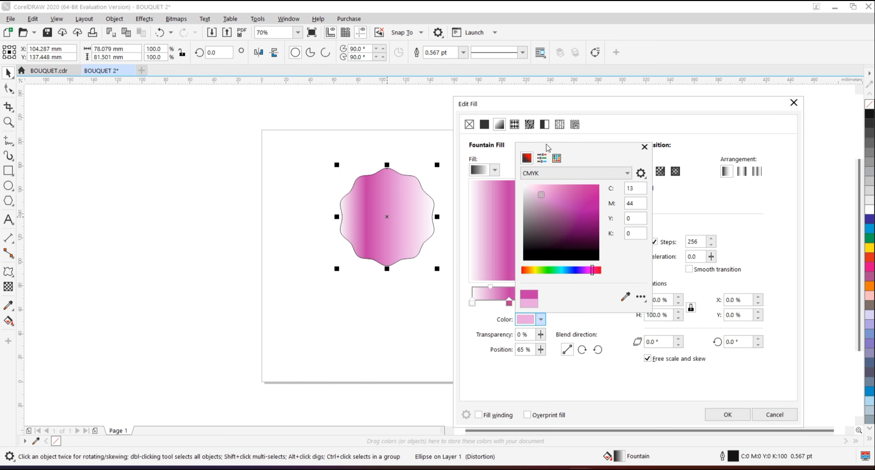
{"action": "left_click", "coordinate": [547, 184]}
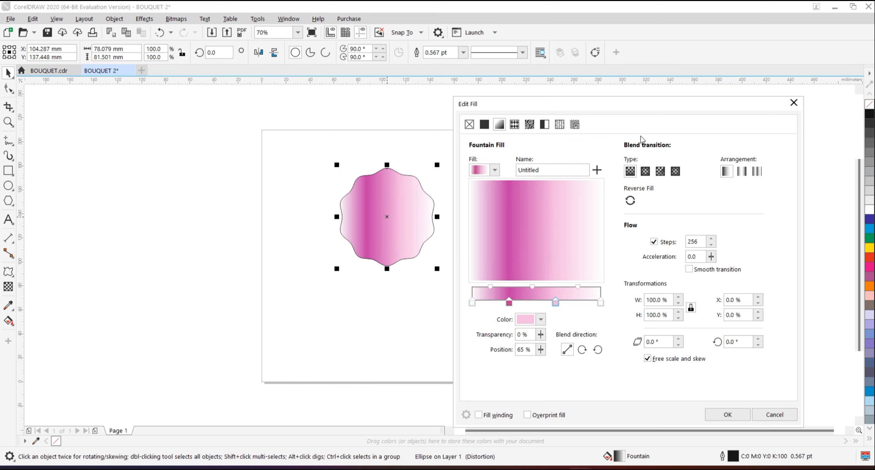
Change the fountain fill to elliptical, set the magenta-pink node's position to 28%, and apply the fill.
{"action": "left_click", "coordinate": [646, 173]}
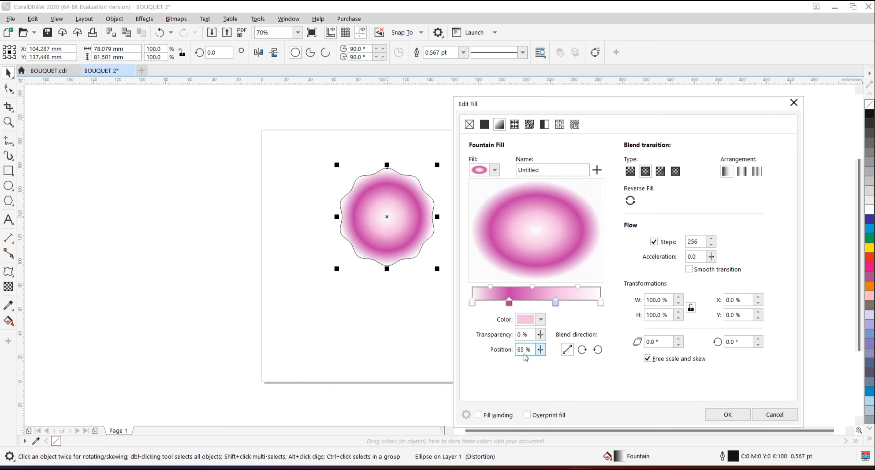
{"action": "left_click", "coordinate": [509, 303]}
{"action": "key", "text": "Delete"}
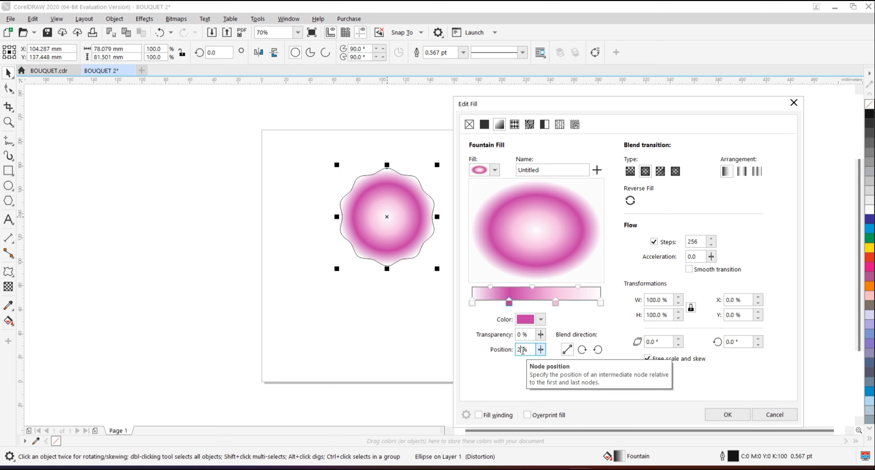
{"action": "type", "text": "8"}
{"action": "key", "text": "Return"}
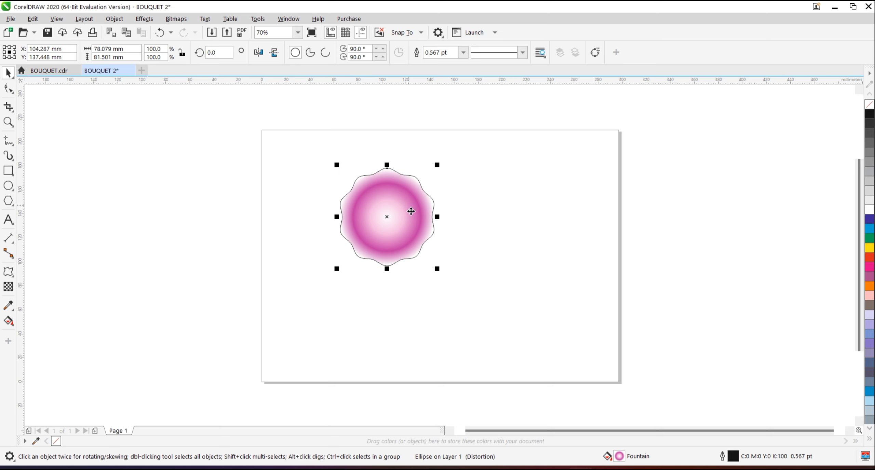
Change the wavy shape's outline color to pink, C29 M74 Y0 K0.
{"action": "double_click", "coordinate": [733, 457]}
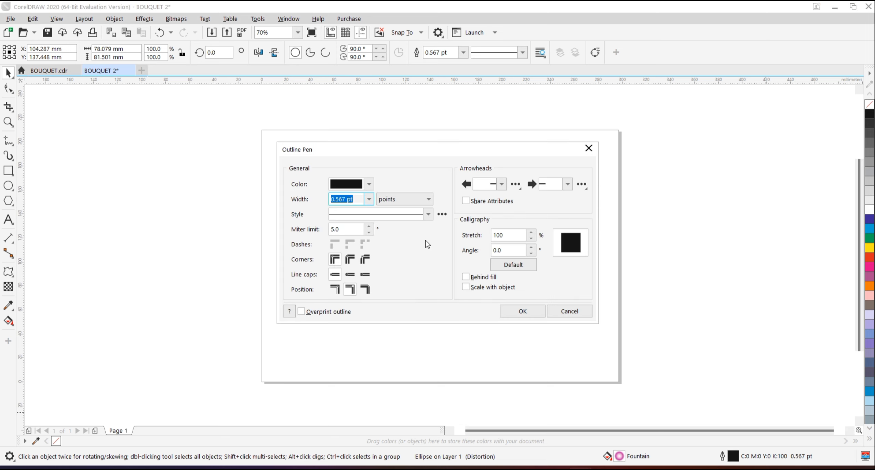
{"action": "left_click", "coordinate": [370, 187]}
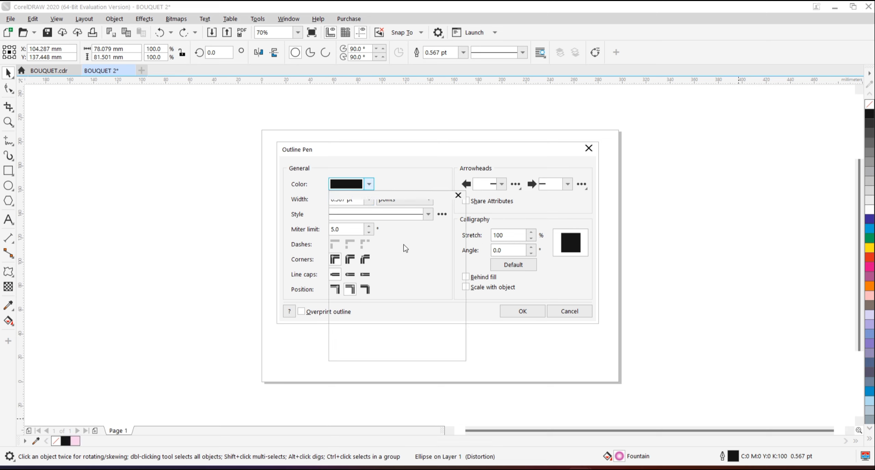
{"action": "left_click", "coordinate": [403, 320]}
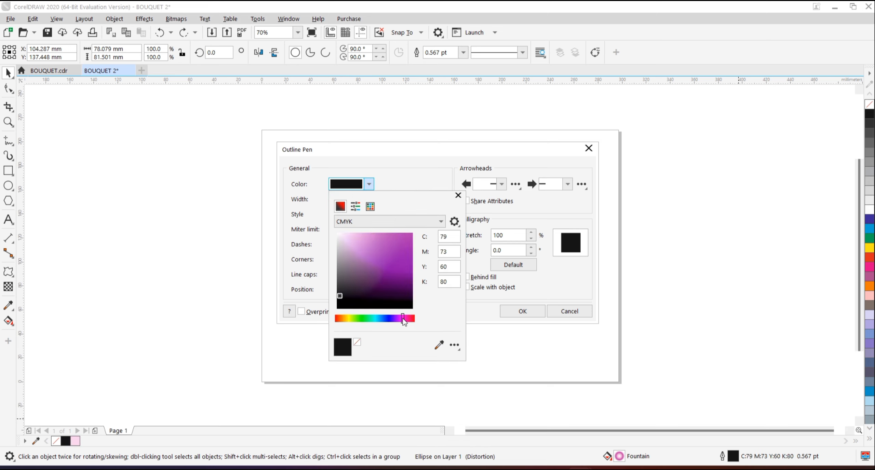
{"action": "left_click", "coordinate": [386, 233]}
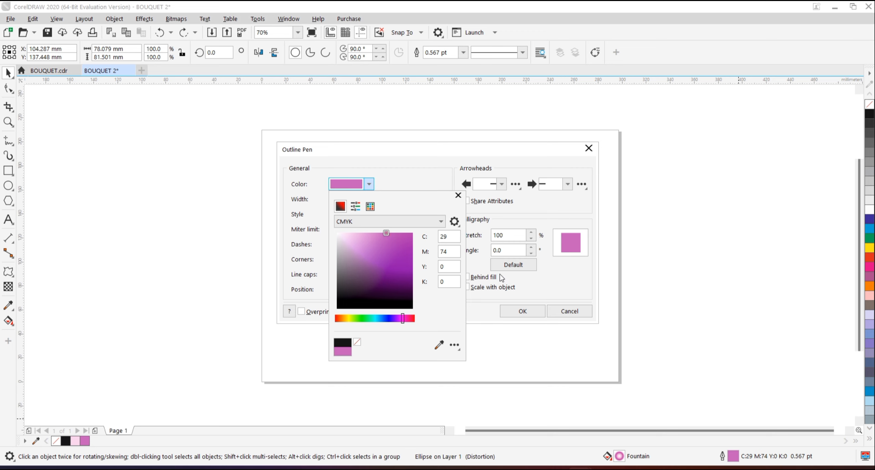
{"action": "left_click", "coordinate": [529, 316]}
{"action": "left_click", "coordinate": [522, 311]}
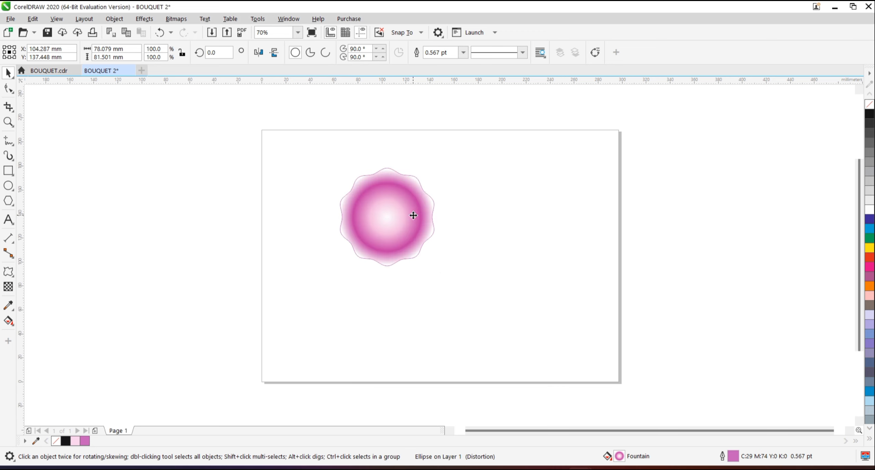
Create one copy of the pink wavy shape rotated 20° about its center.
{"action": "left_click", "coordinate": [403, 209]}
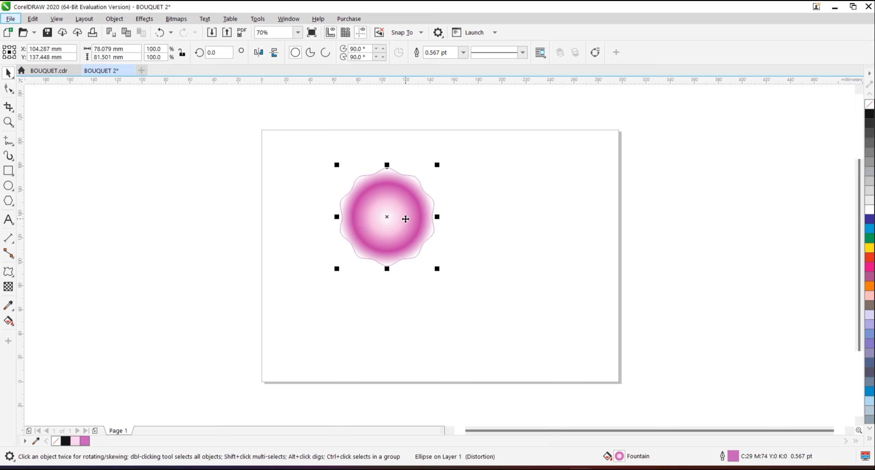
{"action": "key", "text": "alt"}
{"action": "key", "text": "alt+F8"}
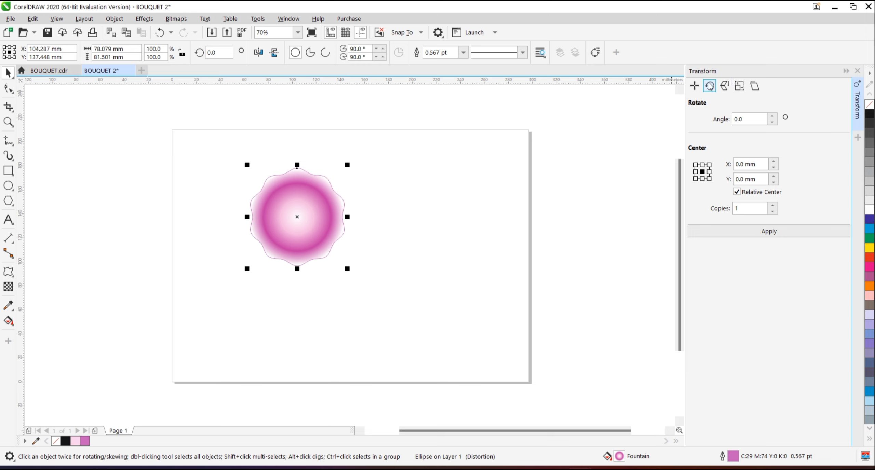
{"action": "left_click", "coordinate": [748, 120]}
{"action": "double_click", "coordinate": [747, 120]}
{"action": "type", "text": "0"}
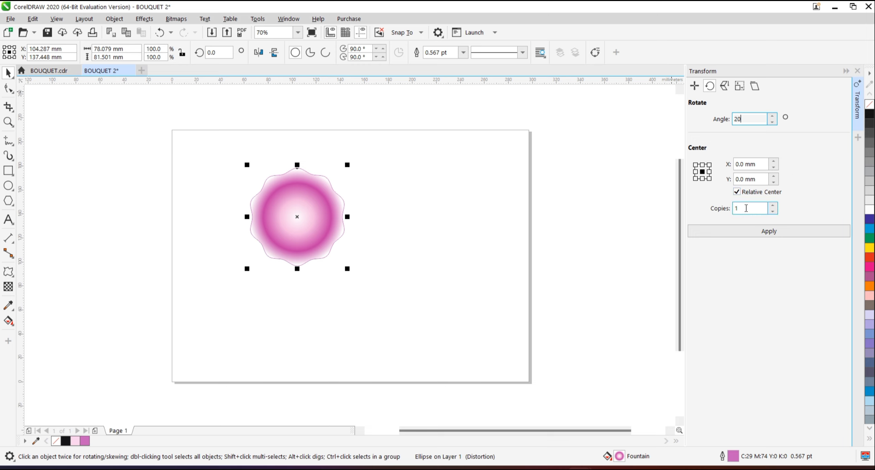
{"action": "left_click", "coordinate": [721, 233]}
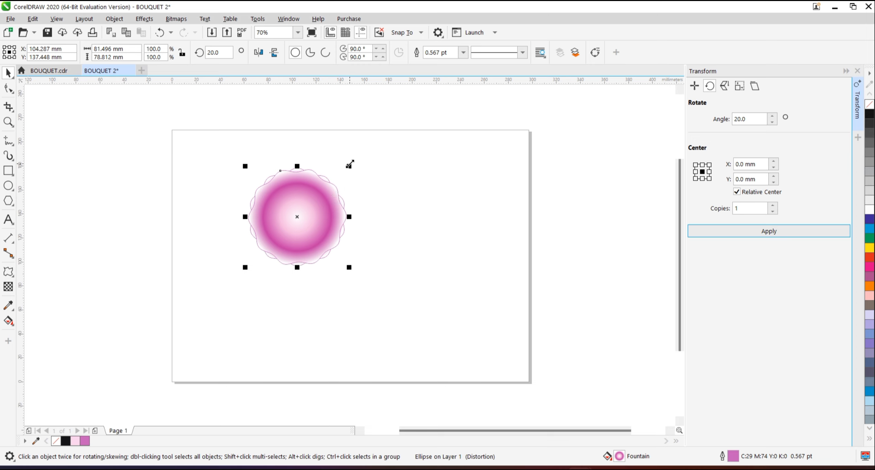
Scale the rotated copy about its center to about 85%, and create one copy of it rotated another 20°.
{"action": "left_click_drag", "start_coordinate": [349, 165], "coordinate": [344, 172]}
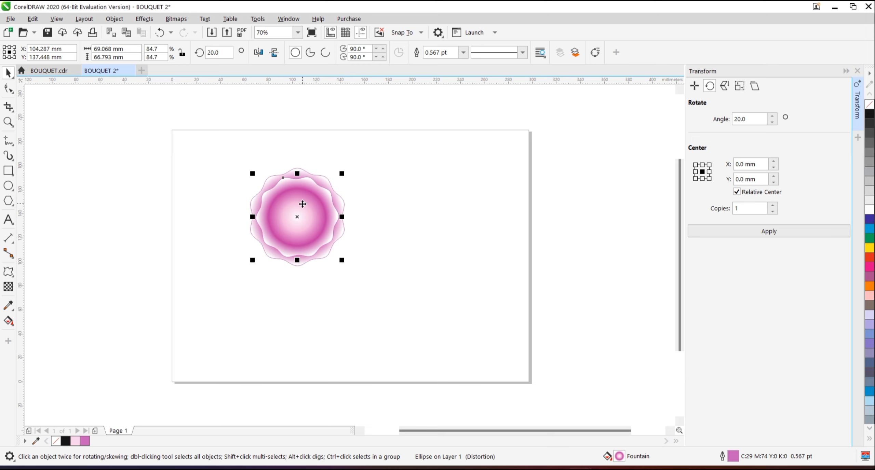
{"action": "left_click", "coordinate": [730, 238]}
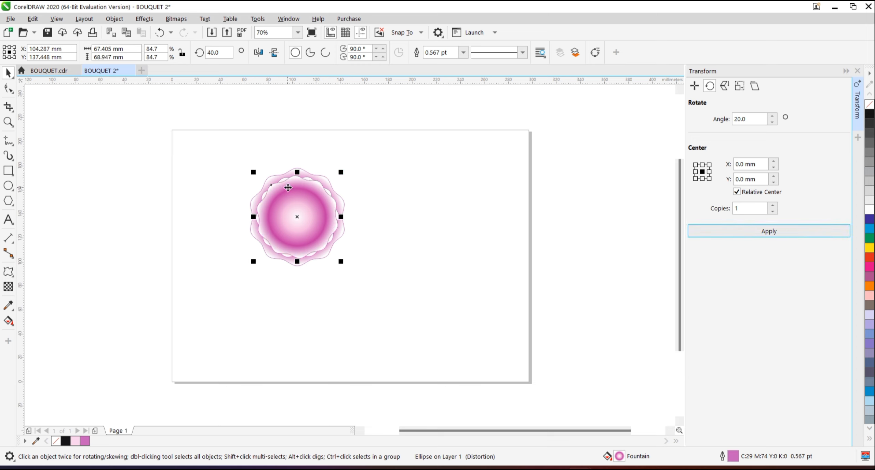
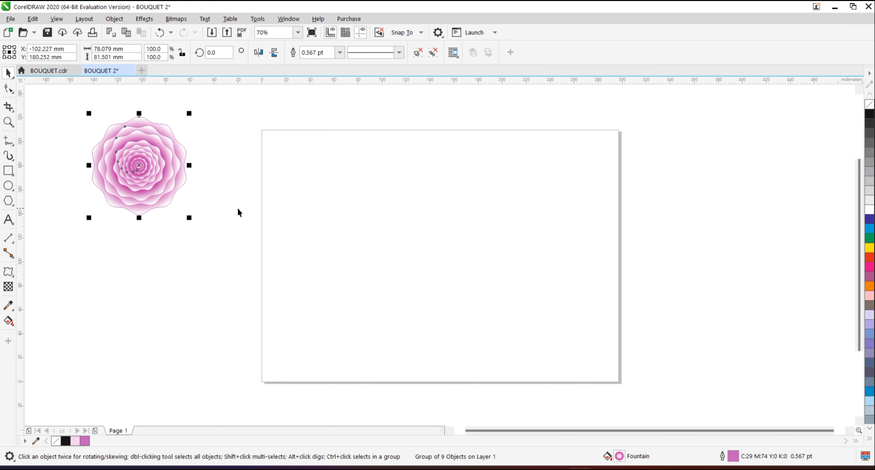
Draw a circle about 75 mm in diameter on the page, separate from the pink flower.
{"action": "left_click", "coordinate": [339, 197]}
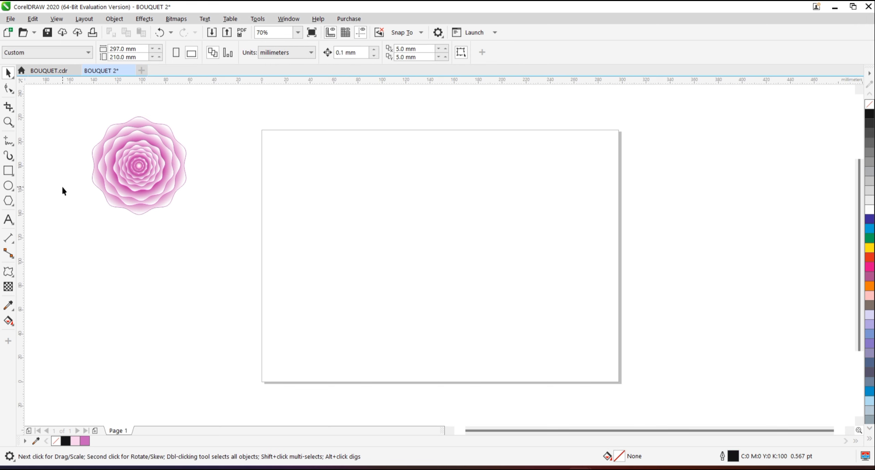
{"action": "left_click", "coordinate": [9, 186]}
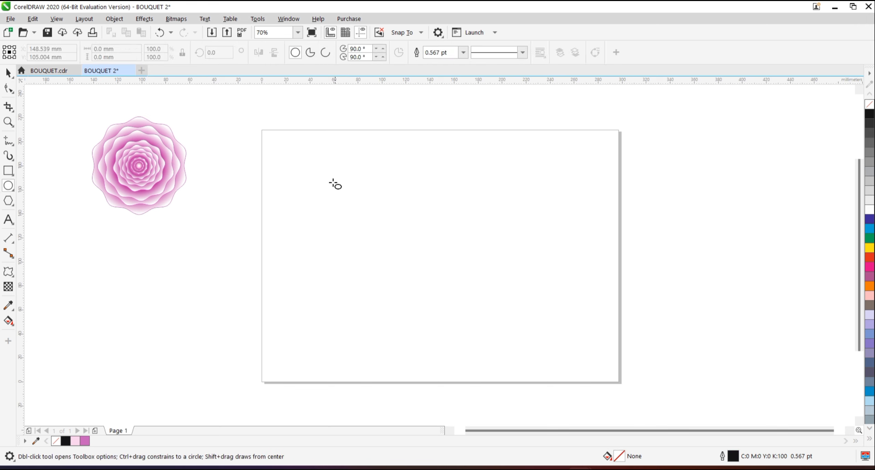
{"action": "left_click_drag", "start_coordinate": [348, 177], "coordinate": [429, 271]}
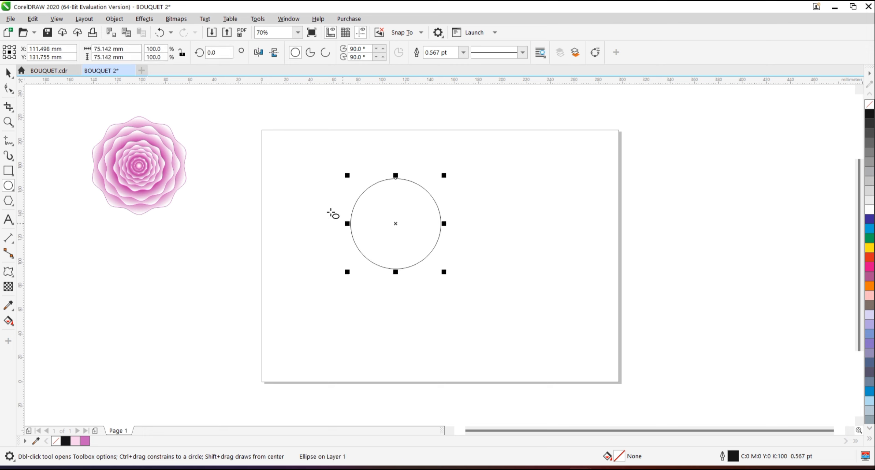
{"action": "left_click", "coordinate": [9, 72]}
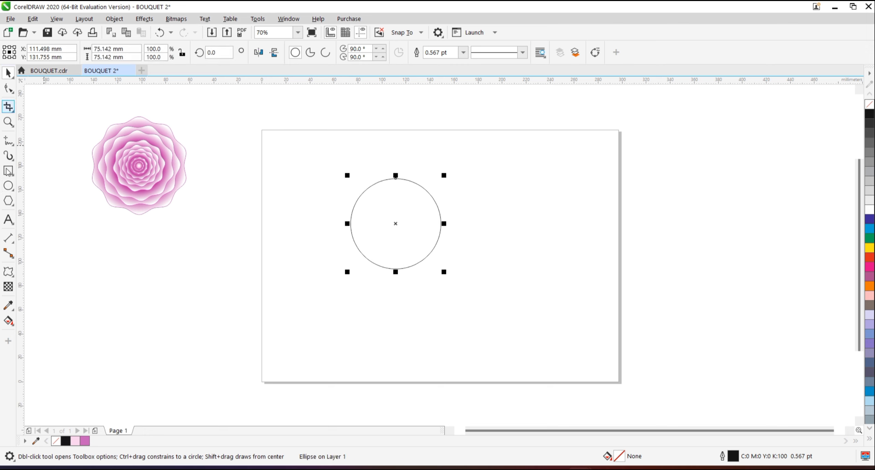
Apply a smooth zipper distortion to the circle with amplitude 20 and frequency 5.
{"action": "left_click", "coordinate": [9, 272]}
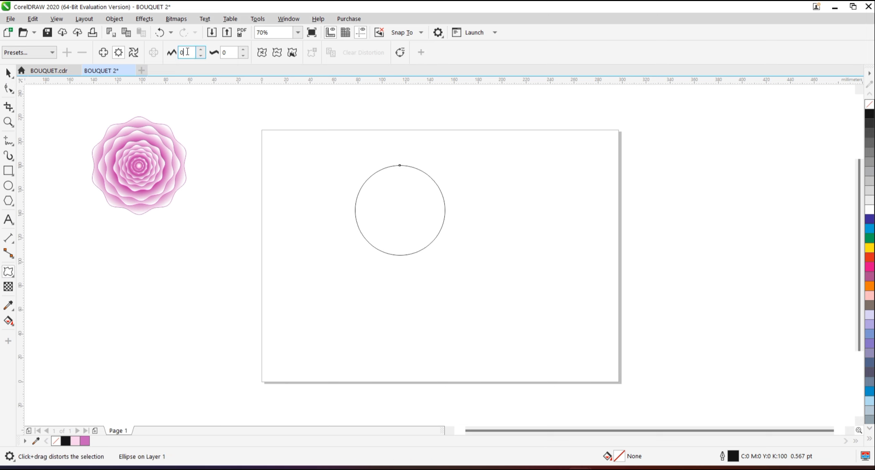
{"action": "key", "text": "BackSpace"}
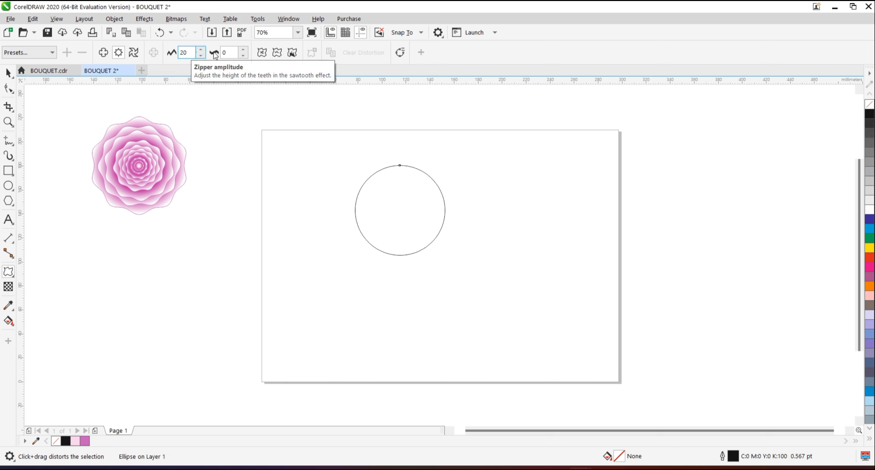
{"action": "left_click", "coordinate": [232, 52]}
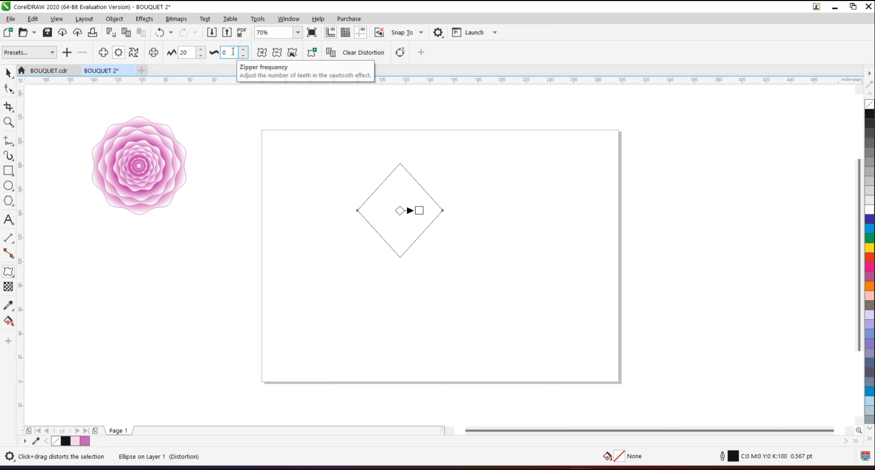
{"action": "type", "text": "5"}
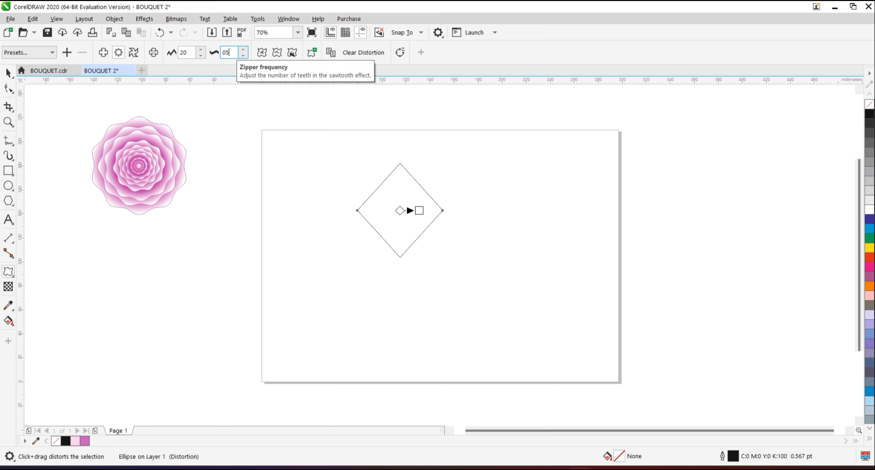
{"action": "key", "text": "Return"}
{"action": "left_click", "coordinate": [283, 54]}
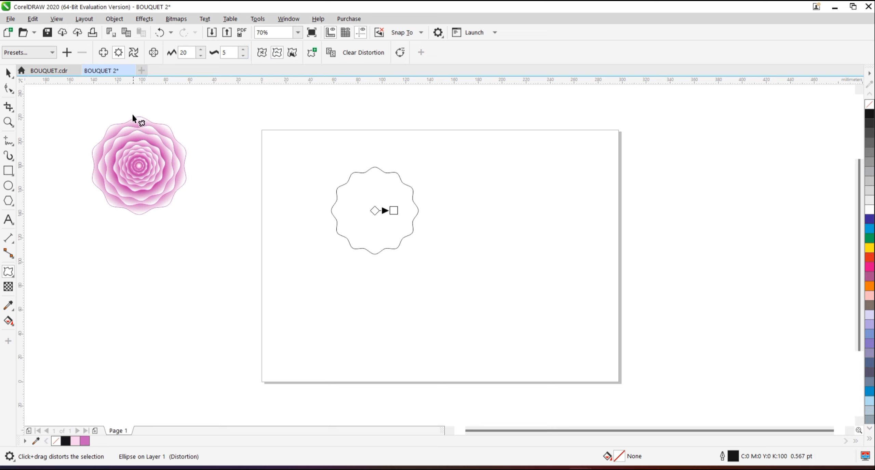
Add a push and pull distortion with amplitude 20 to the wavy circle.
{"action": "left_click", "coordinate": [104, 53]}
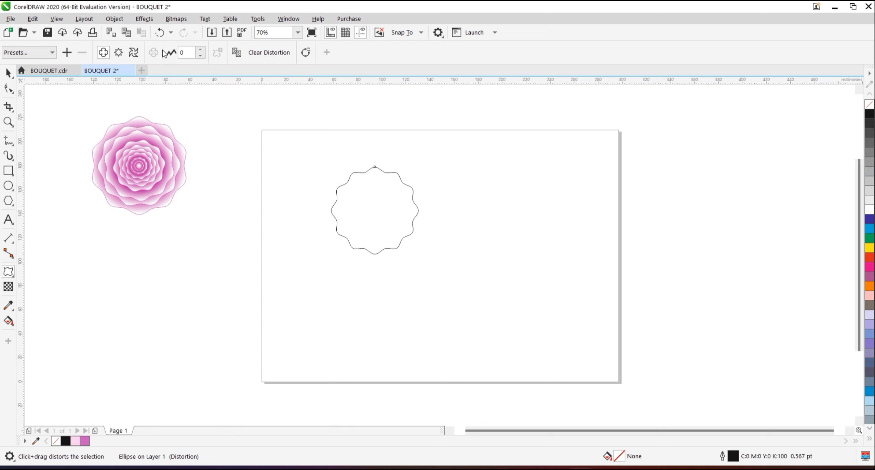
{"action": "key", "text": "BackSpace"}
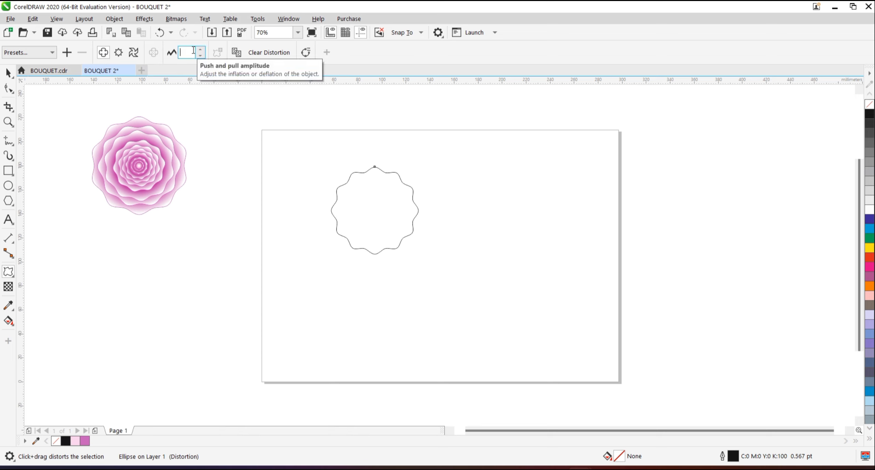
{"action": "key", "text": "Return"}
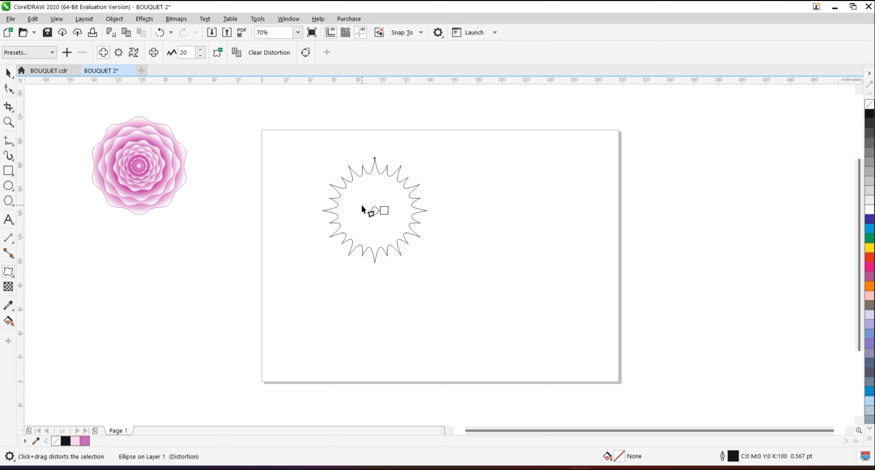
{"action": "left_click", "coordinate": [8, 73]}
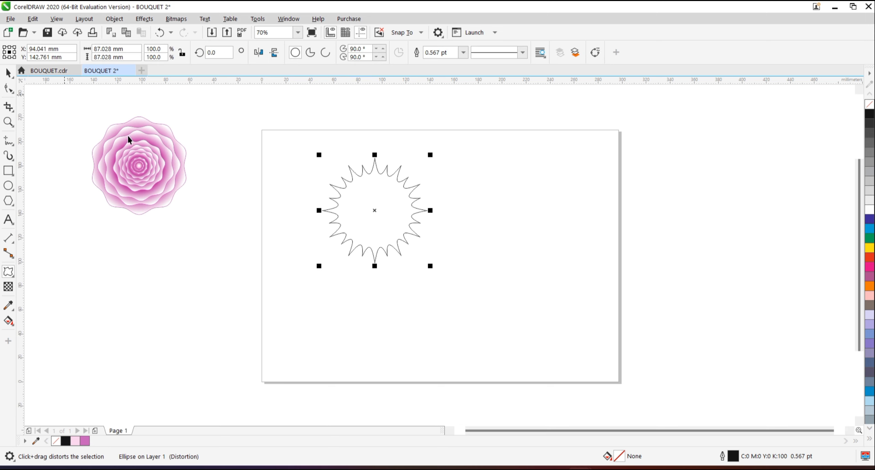
Place a copy of the pink flower beside the spiky circle and copy the circle's distortion onto it.
{"action": "left_click", "coordinate": [130, 164]}
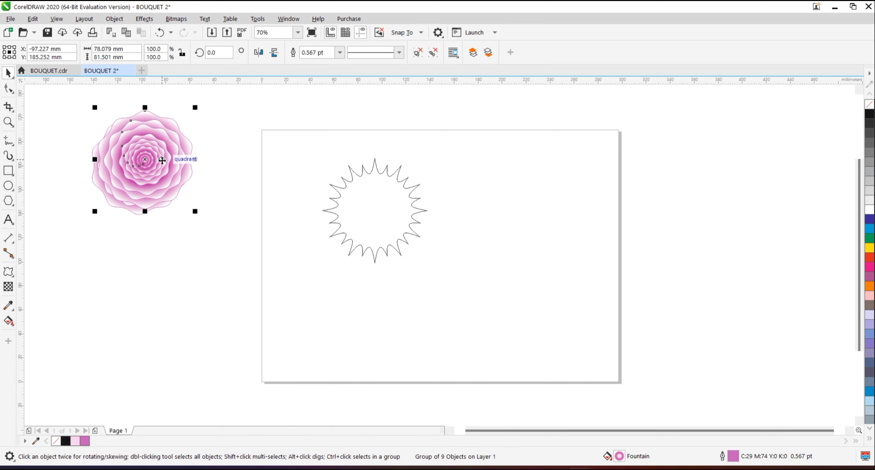
{"action": "left_click_drag", "start_coordinate": [158, 155], "coordinate": [520, 216]}
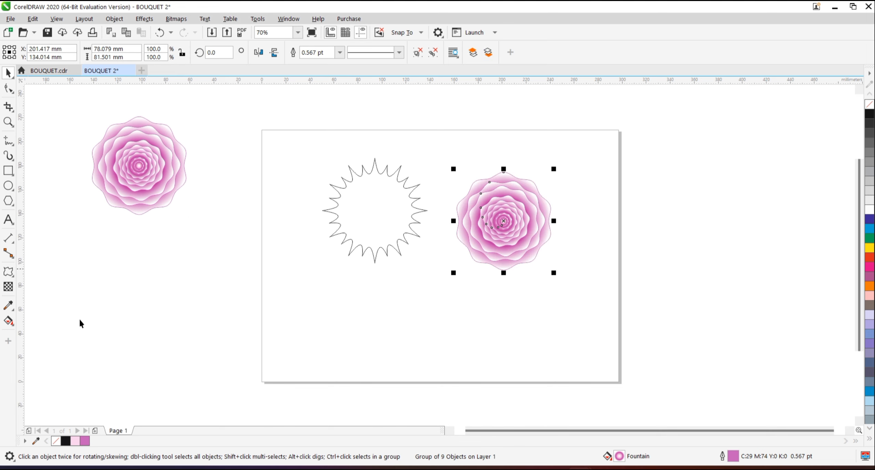
{"action": "left_click", "coordinate": [8, 272]}
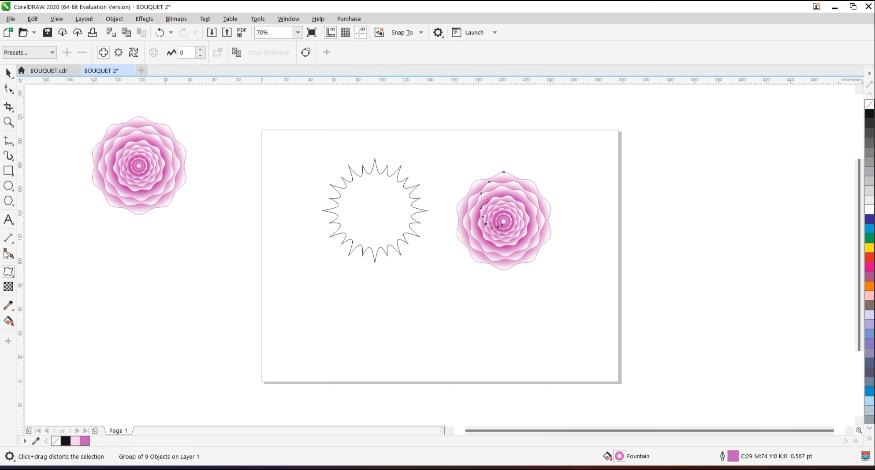
{"action": "left_click", "coordinate": [237, 52]}
{"action": "left_click", "coordinate": [367, 208]}
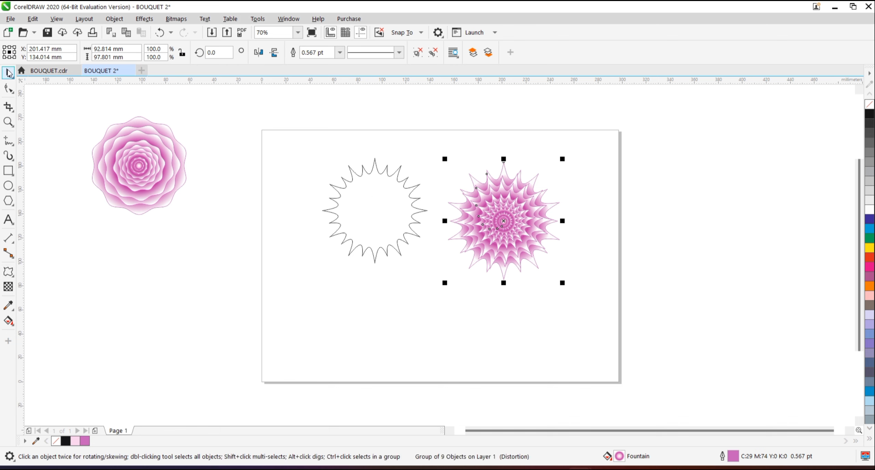
Delete the unfilled spiky circle from the page.
{"action": "left_click", "coordinate": [352, 210]}
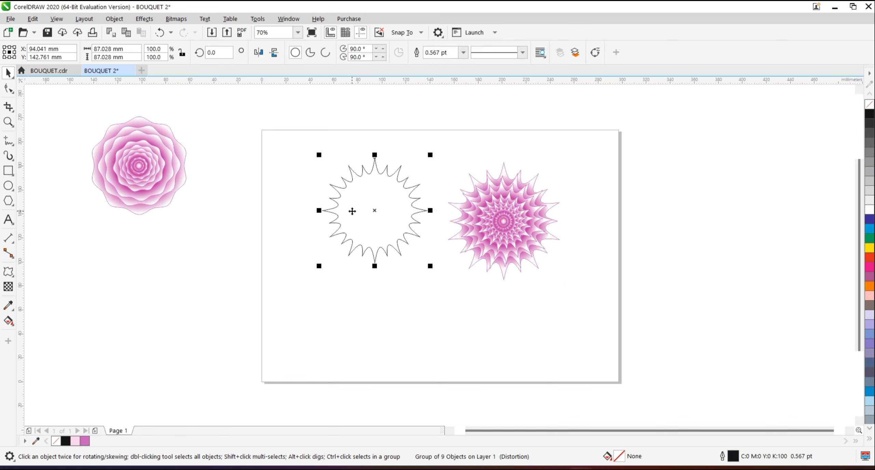
{"action": "key", "text": "Delete"}
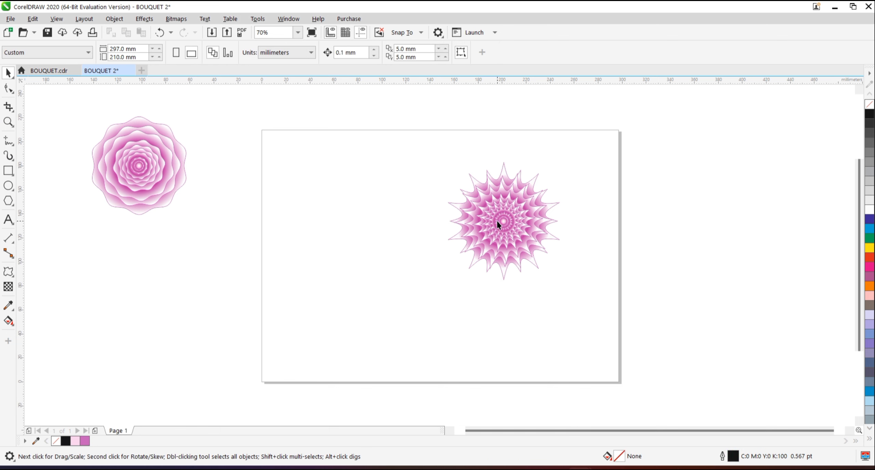
Move the distorted flower to the horizontal middle of the page and set its outline width to None.
{"action": "left_click", "coordinate": [496, 220]}
{"action": "left_click_drag", "start_coordinate": [497, 222], "coordinate": [429, 221]}
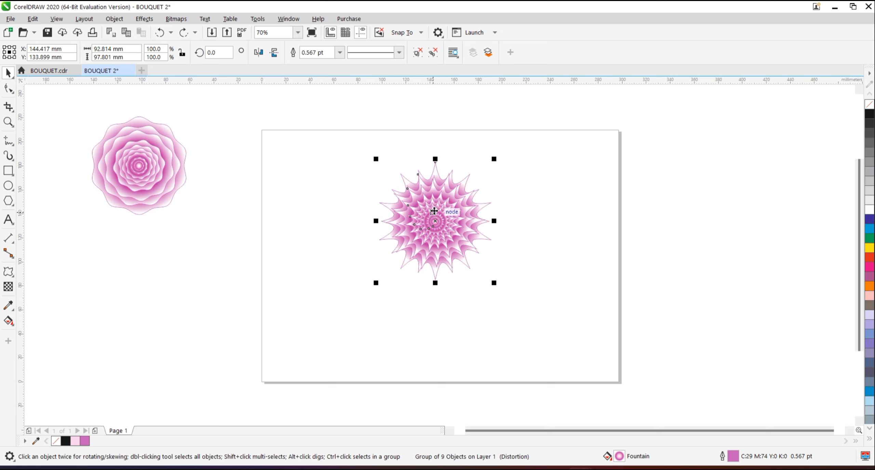
{"action": "left_click", "coordinate": [340, 53]}
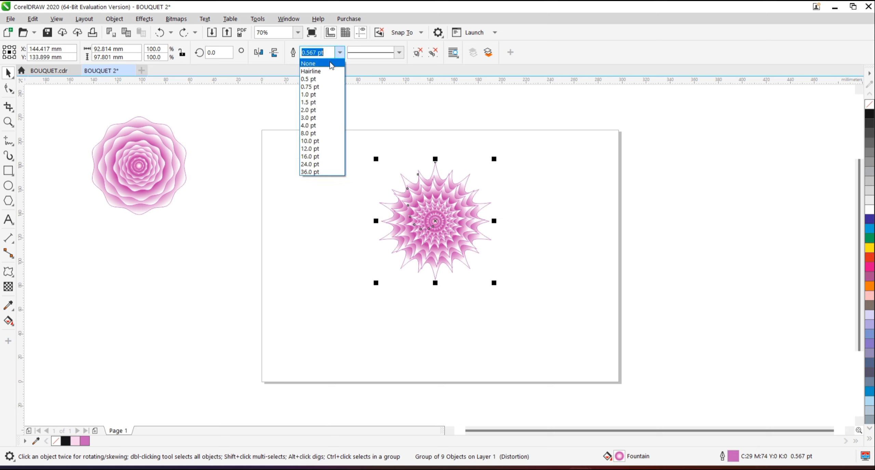
{"action": "left_click", "coordinate": [331, 64]}
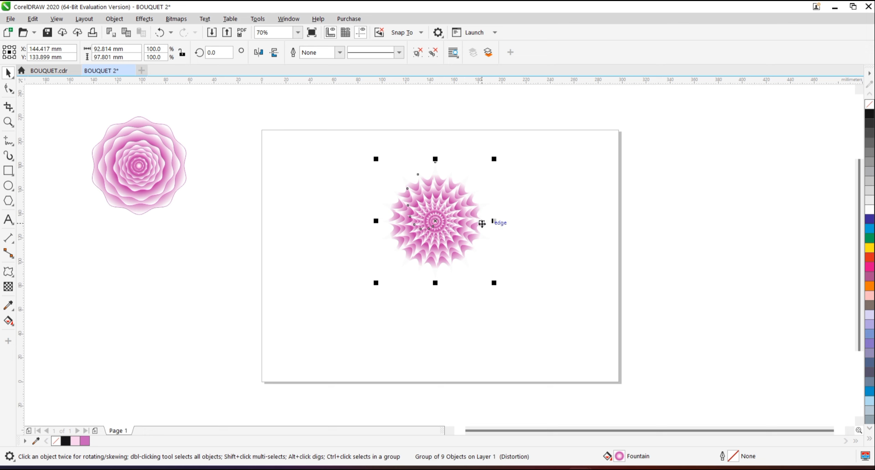
Edit the distorted flower's fountain fill and remove the light pink node at 65%.
{"action": "key", "text": "shift+F11"}
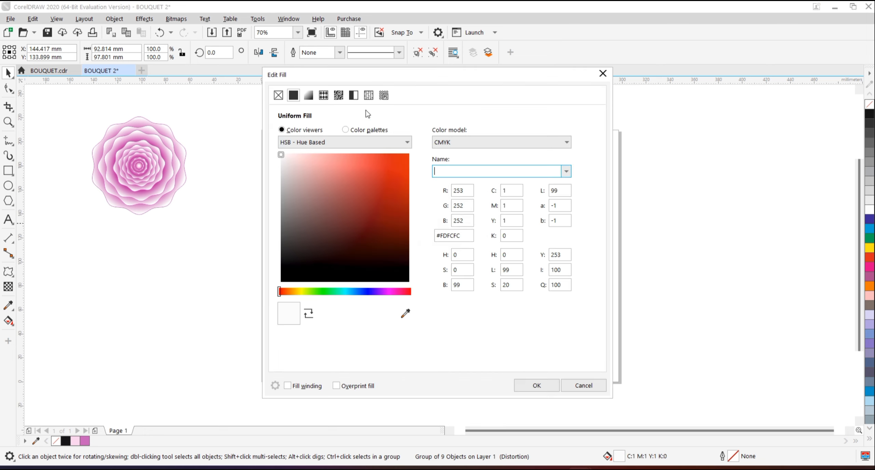
{"action": "left_click", "coordinate": [311, 96]}
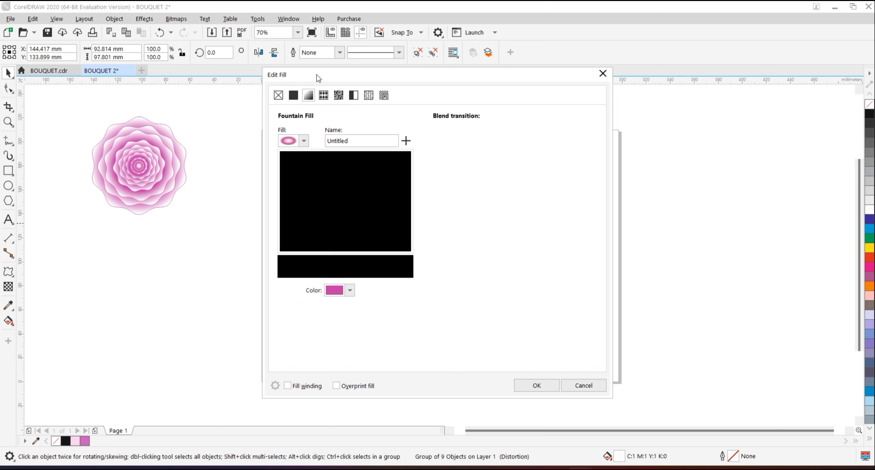
{"action": "left_click_drag", "start_coordinate": [317, 74], "coordinate": [564, 103]}
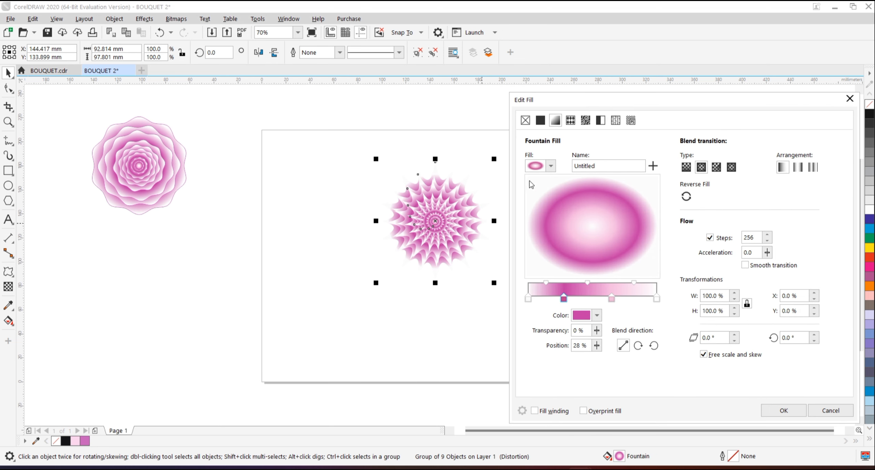
{"action": "left_click", "coordinate": [554, 299]}
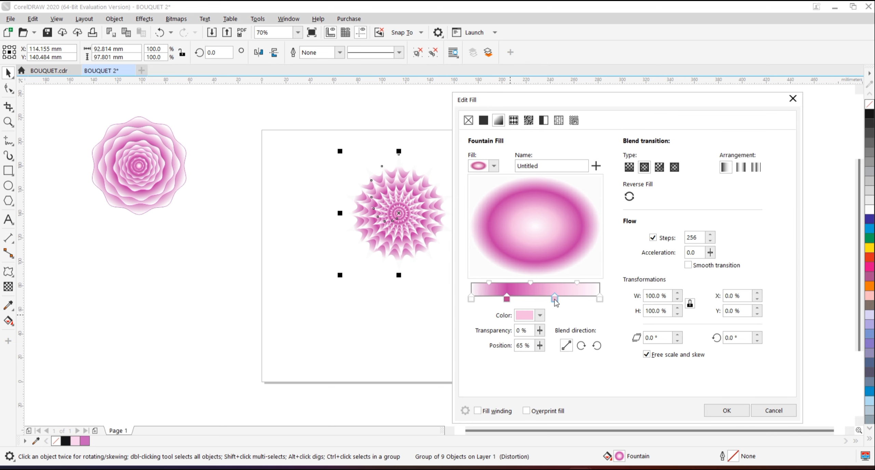
{"action": "double_click", "coordinate": [554, 299]}
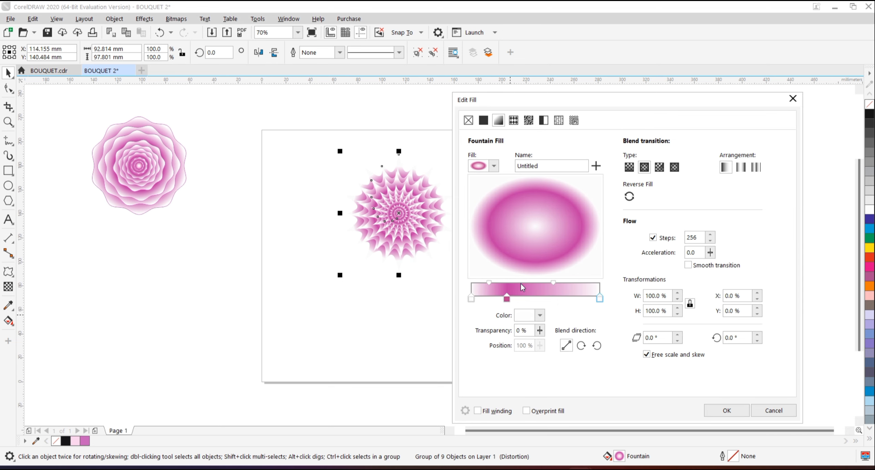
Change the magenta-pink node of the distorted flower's fountain fill to bright orange.
{"action": "left_click", "coordinate": [472, 301]}
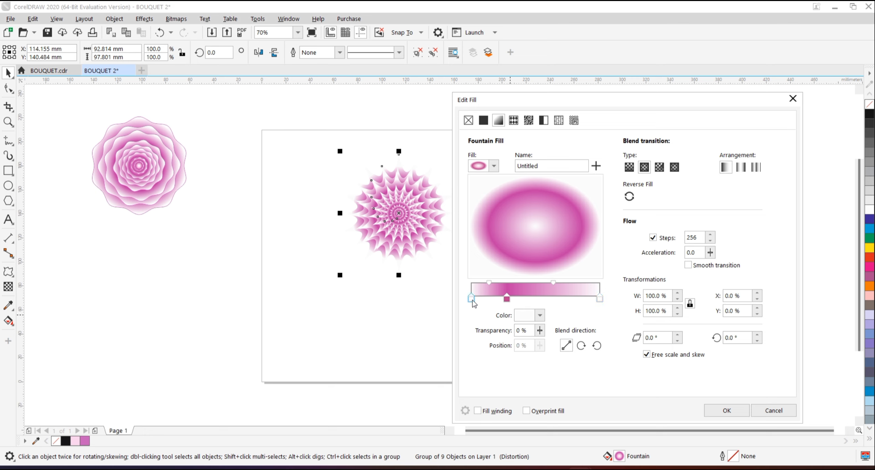
{"action": "left_click", "coordinate": [507, 299]}
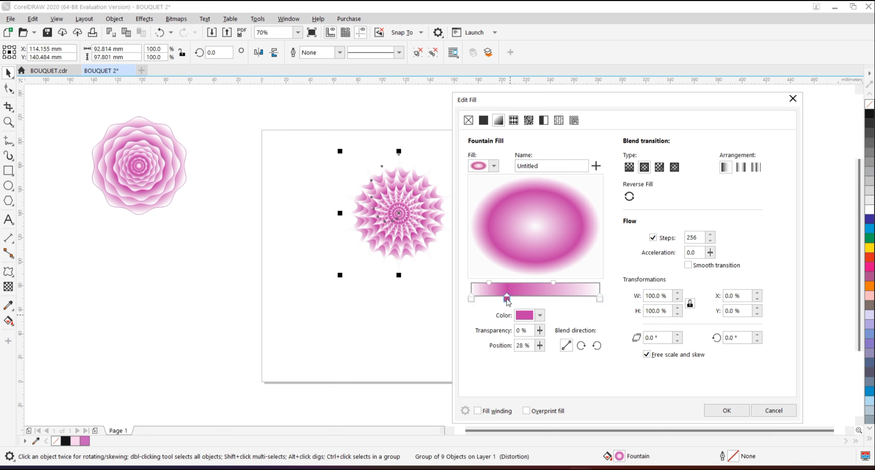
{"action": "left_click", "coordinate": [541, 316]}
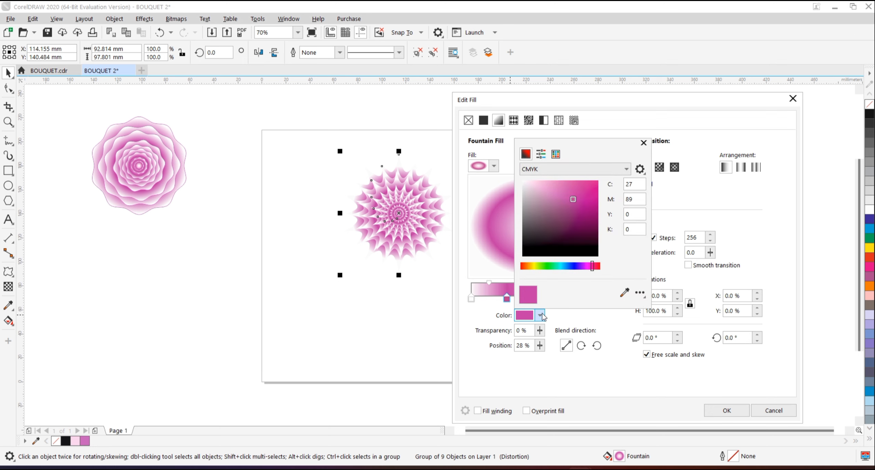
{"action": "left_click_drag", "start_coordinate": [540, 268], "coordinate": [528, 268]}
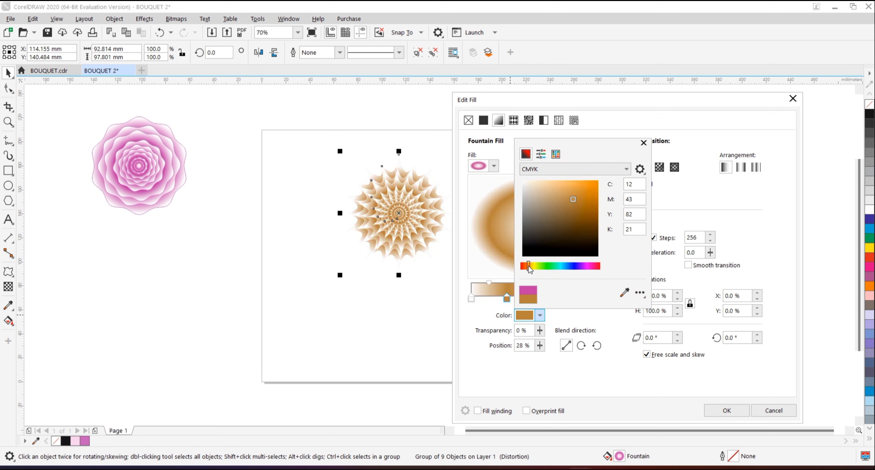
{"action": "left_click_drag", "start_coordinate": [596, 187], "coordinate": [599, 178]}
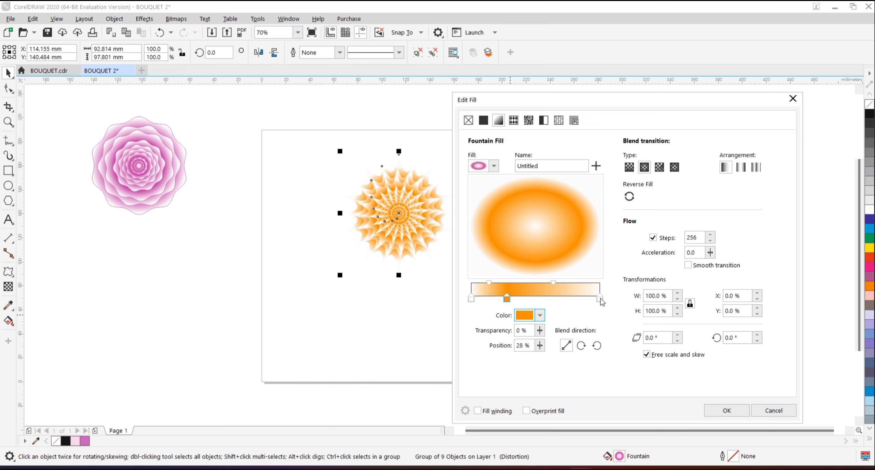
Set the gradient's end node to C0 M40 Y100 K0 and the middle orange node's position to 19%.
{"action": "left_click", "coordinate": [600, 298]}
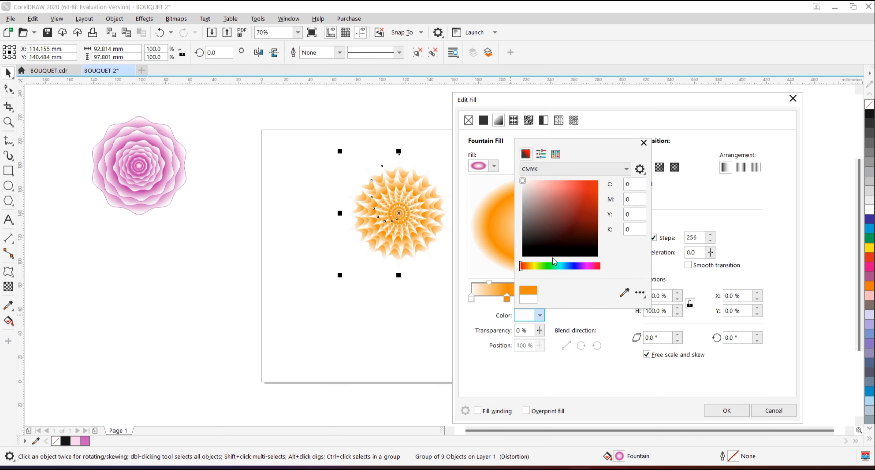
{"action": "left_click", "coordinate": [529, 266]}
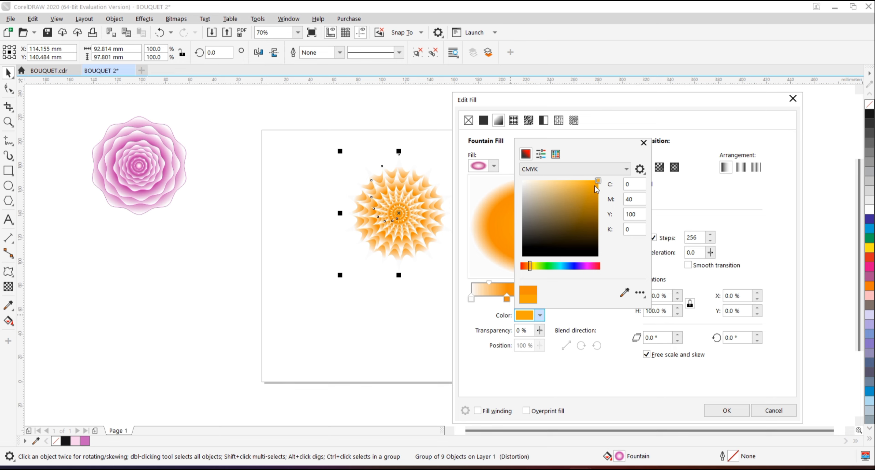
{"action": "left_click", "coordinate": [686, 205]}
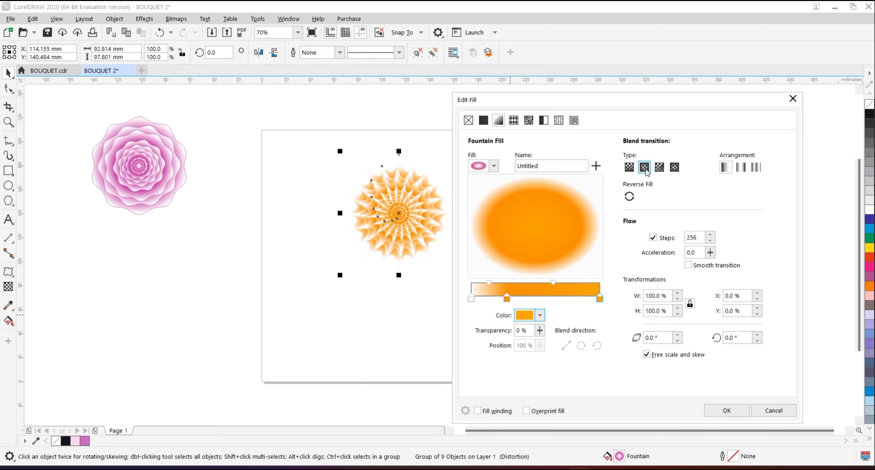
{"action": "left_click_drag", "start_coordinate": [507, 299], "coordinate": [495, 299]}
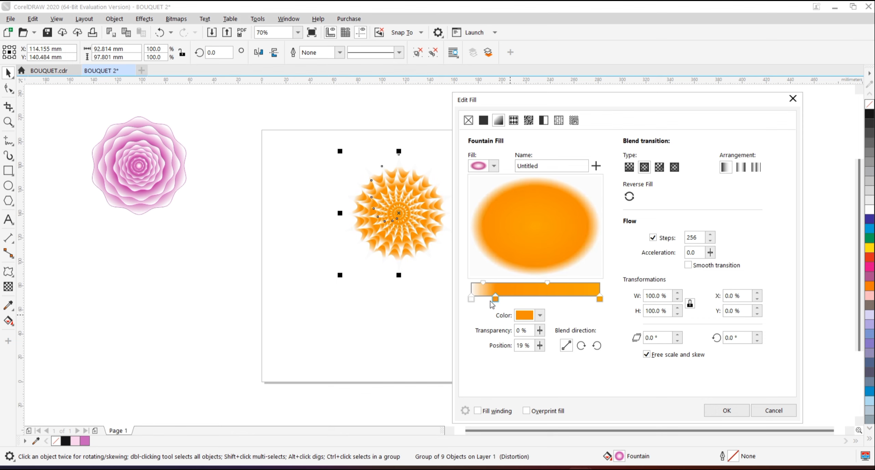
Apply the orange fountain fill and move the orange flower off the page, directly below the pink flower.
{"action": "left_click", "coordinate": [726, 410]}
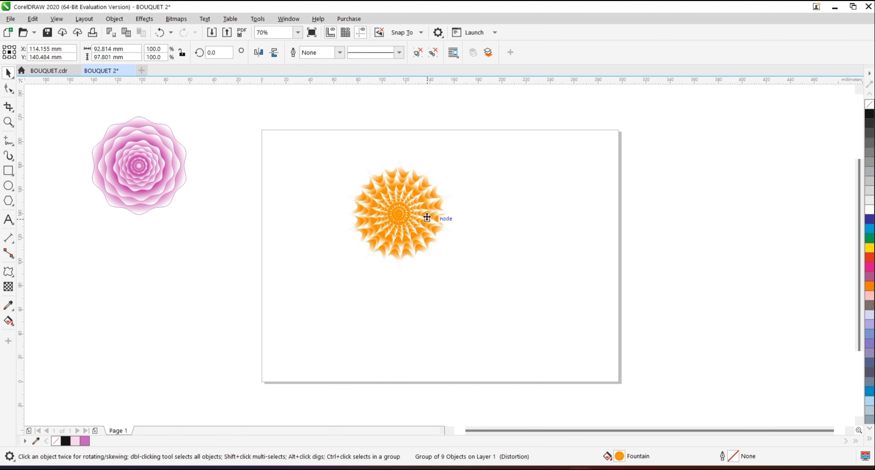
{"action": "left_click_drag", "start_coordinate": [412, 217], "coordinate": [152, 270]}
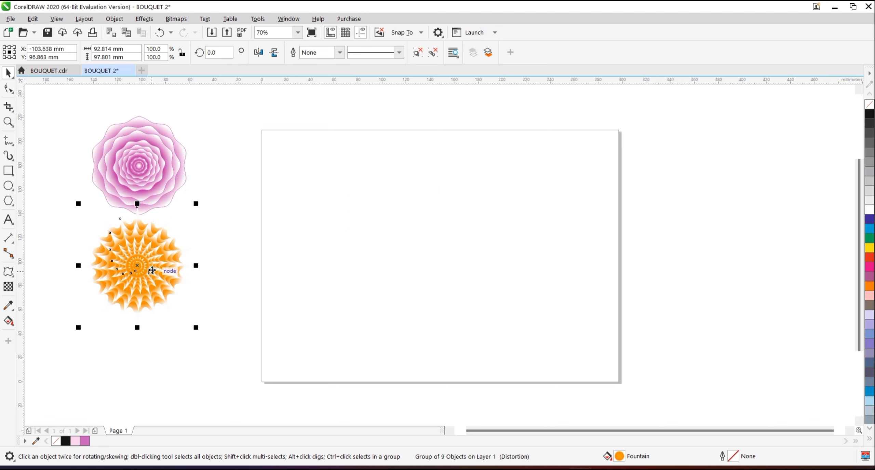
{"action": "left_click", "coordinate": [226, 228]}
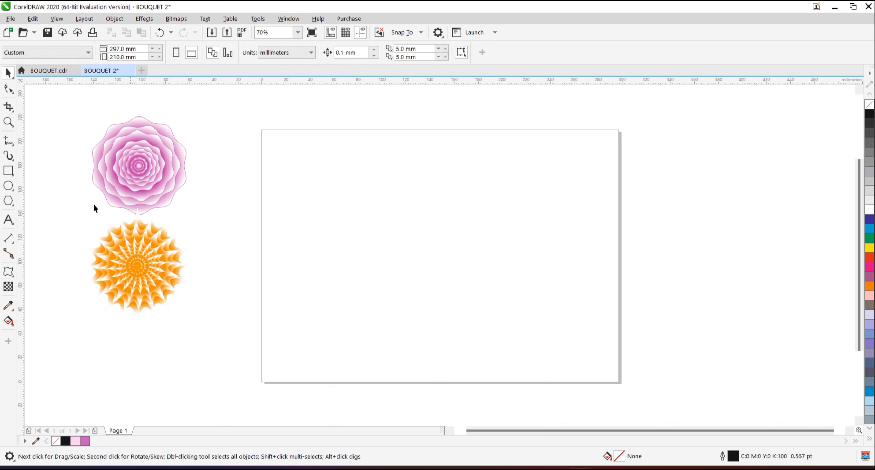
Draw a circle about 71 mm in diameter in the upper-left part of the page.
{"action": "left_click", "coordinate": [7, 186]}
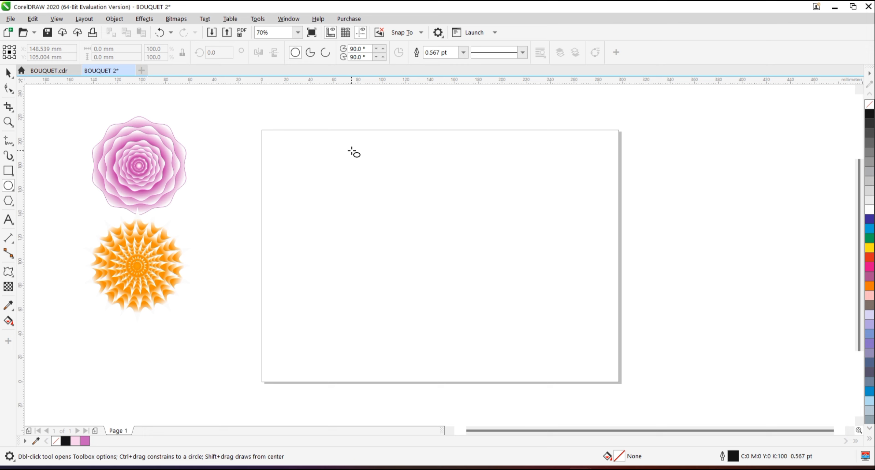
{"action": "left_click_drag", "start_coordinate": [352, 151], "coordinate": [415, 236]}
{"action": "left_click", "coordinate": [8, 73]}
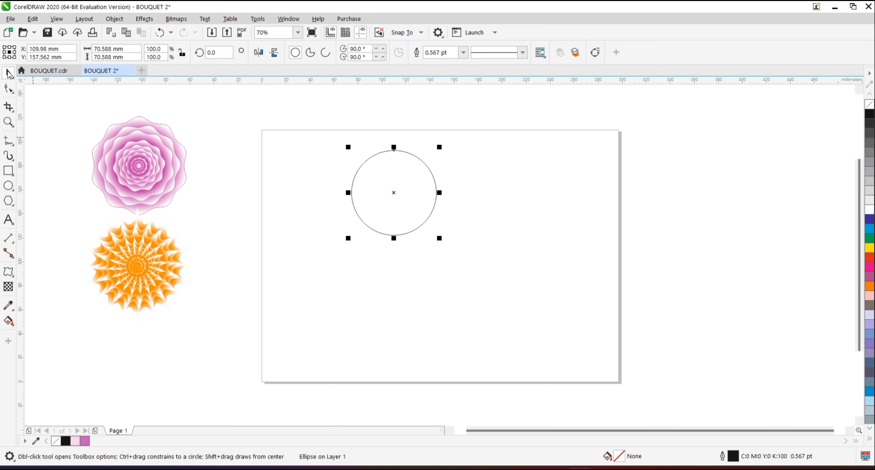
Apply a random zipper distortion to the circle with amplitude 100 and frequency 20.
{"action": "left_click", "coordinate": [8, 272]}
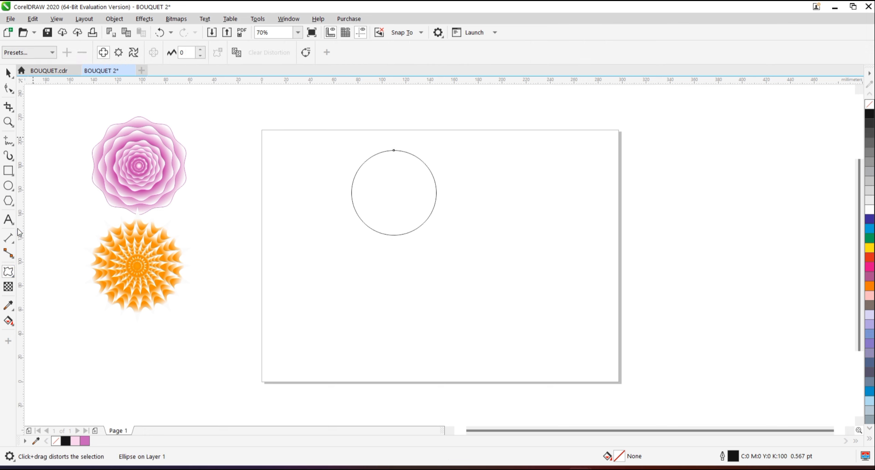
{"action": "left_click", "coordinate": [119, 53]}
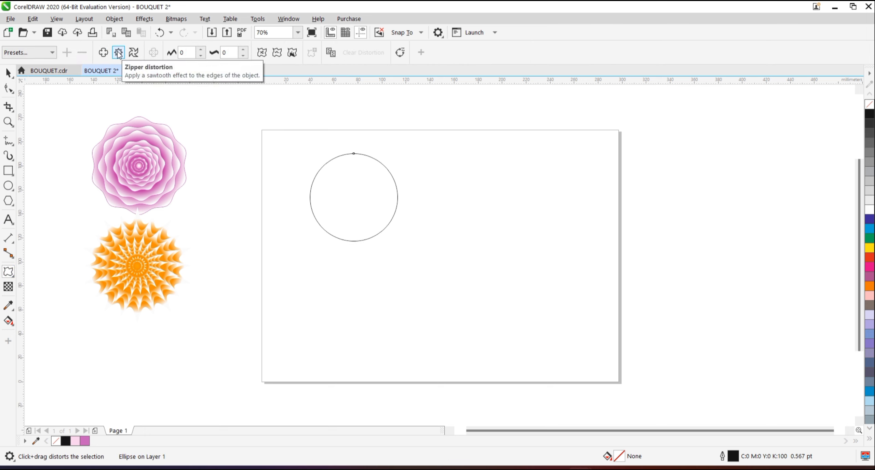
{"action": "left_click", "coordinate": [185, 52]}
{"action": "key", "text": "BackSpace"}
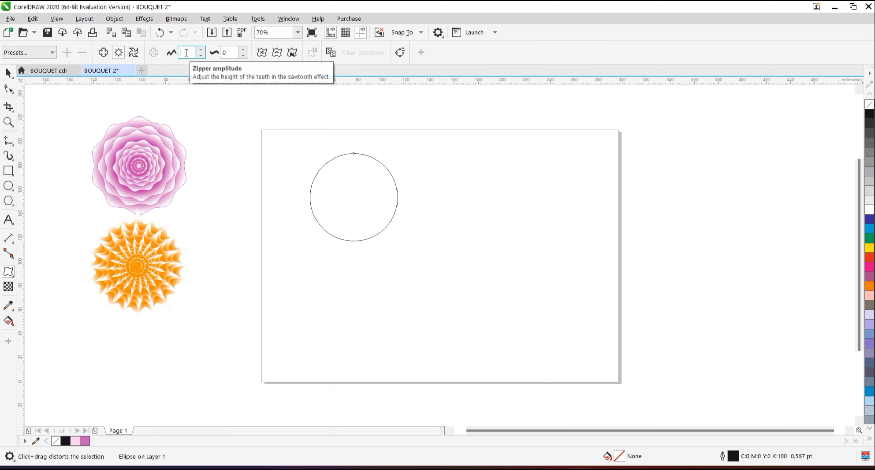
{"action": "left_click", "coordinate": [230, 53]}
{"action": "key", "text": "BackSpace"}
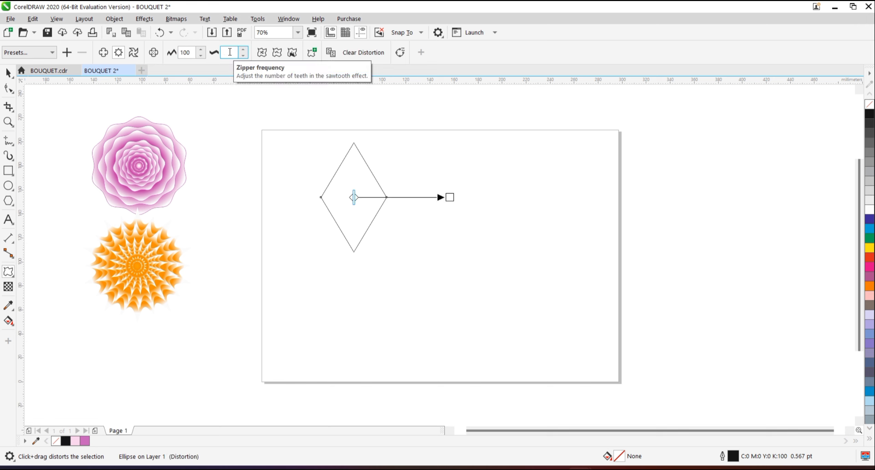
{"action": "left_click", "coordinate": [259, 55]}
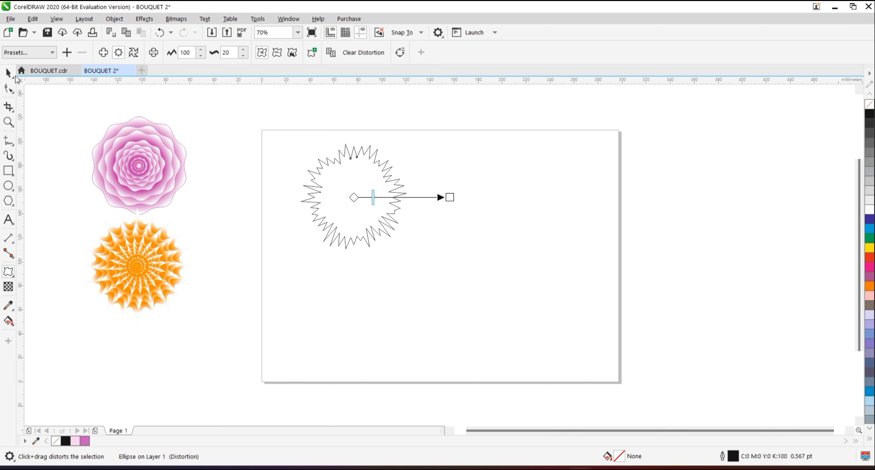
Place a copy of the pink layered flower on the page, to the right of the distorted circle.
{"action": "left_click", "coordinate": [8, 72]}
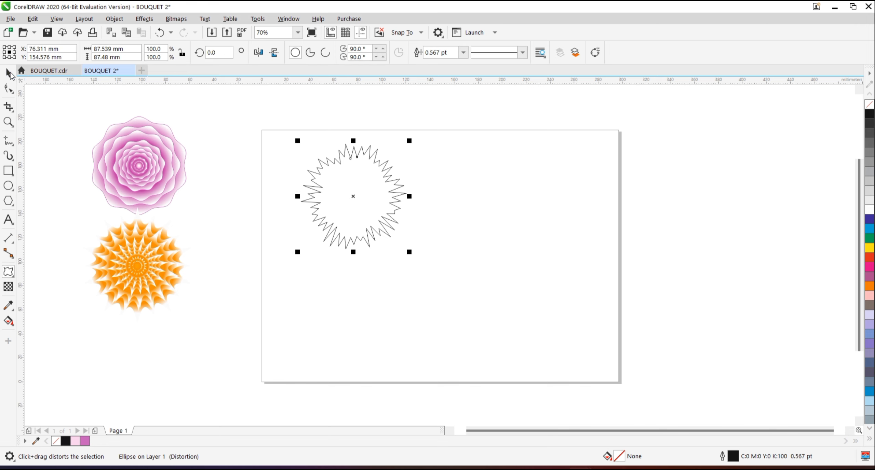
{"action": "left_click", "coordinate": [120, 159]}
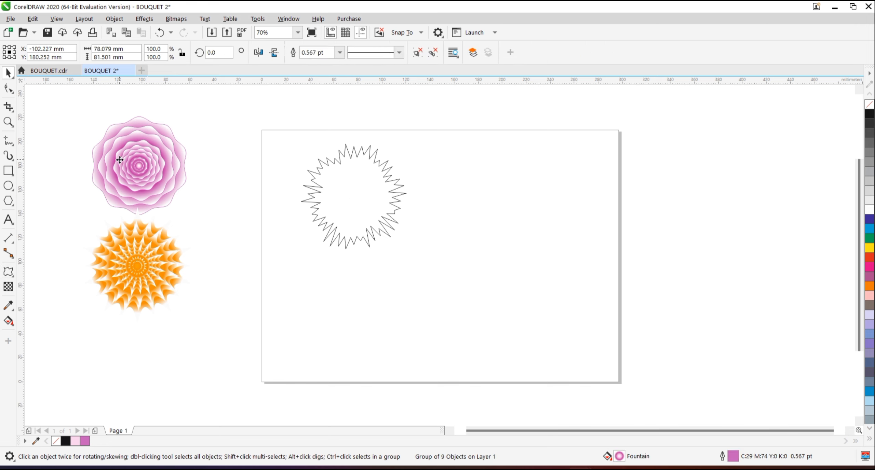
{"action": "left_click_drag", "start_coordinate": [164, 155], "coordinate": [519, 187]}
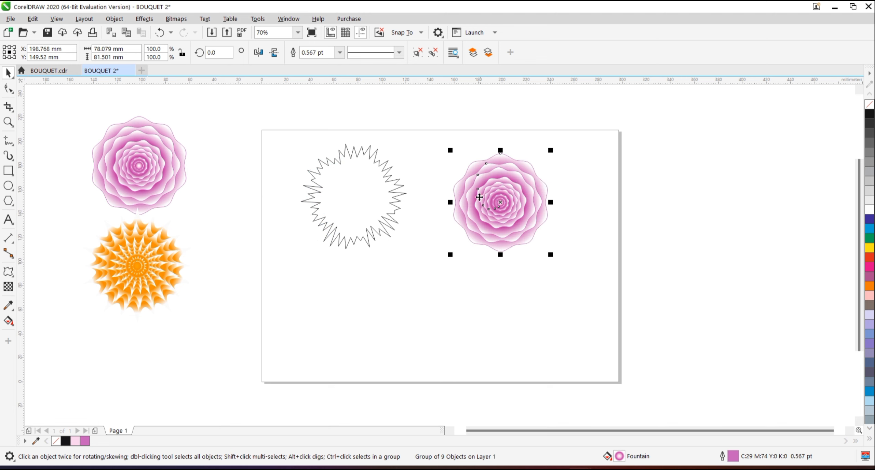
Copy the circle's zipper distortion onto the pink flower copy and set the copy's outline width to None.
{"action": "left_click", "coordinate": [8, 273]}
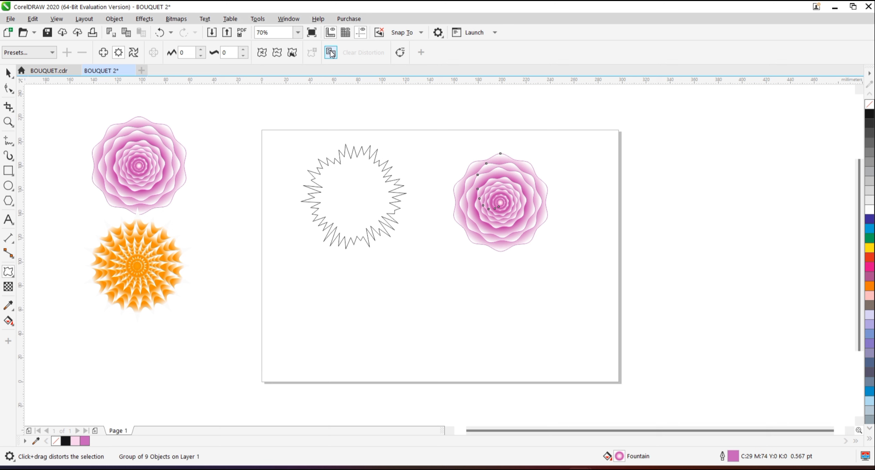
{"action": "left_click", "coordinate": [331, 54]}
{"action": "left_click", "coordinate": [341, 185]}
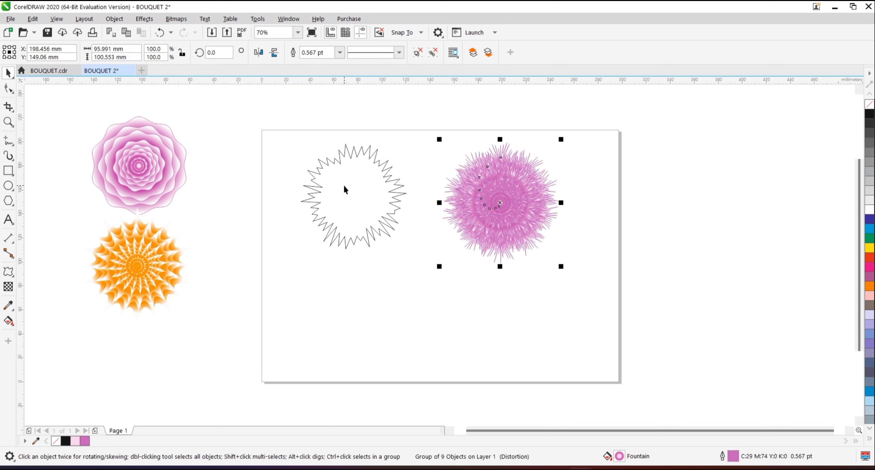
{"action": "left_click", "coordinate": [341, 54]}
{"action": "left_click", "coordinate": [308, 64]}
Delete the distorted circle, then move the fringed pink flower to the page's left half and enlarge it to 102.3%.
{"action": "left_click", "coordinate": [372, 187]}
{"action": "key", "text": "Delete"}
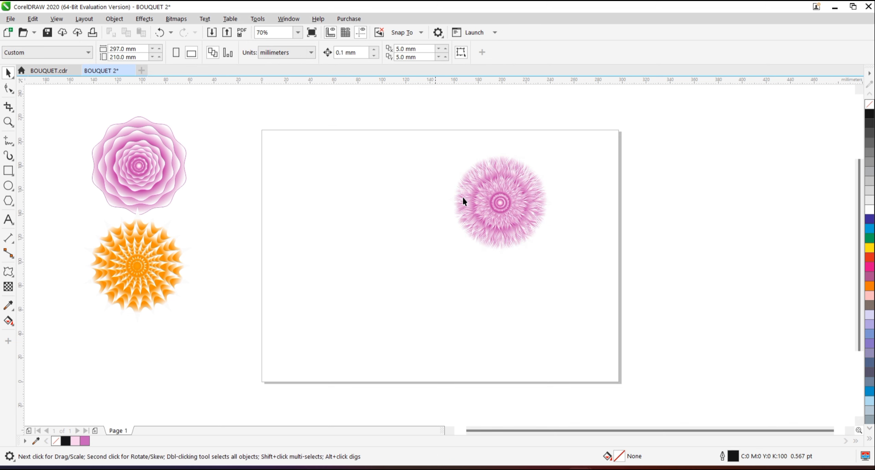
{"action": "left_click", "coordinate": [485, 204]}
{"action": "left_click_drag", "start_coordinate": [486, 204], "coordinate": [370, 223]}
{"action": "left_click_drag", "start_coordinate": [447, 161], "coordinate": [450, 158]}
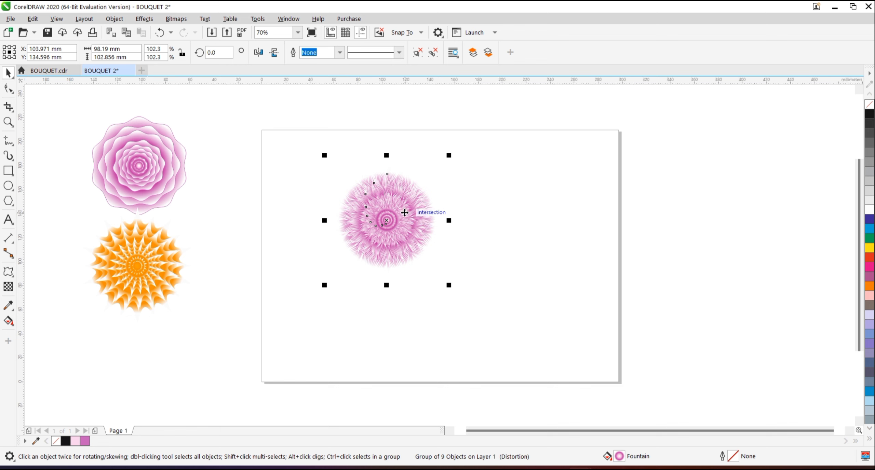
Edit the fringed flower's fountain fill and remove the light pink node.
{"action": "key", "text": "shift+F11"}
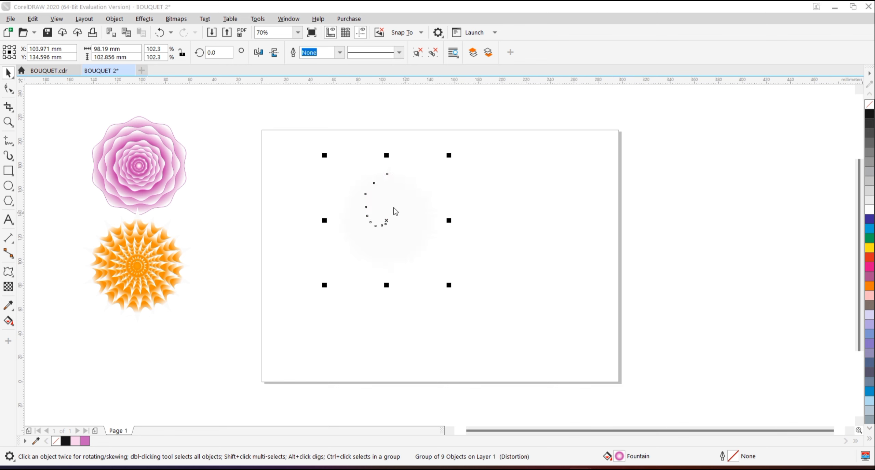
{"action": "left_click", "coordinate": [307, 95]}
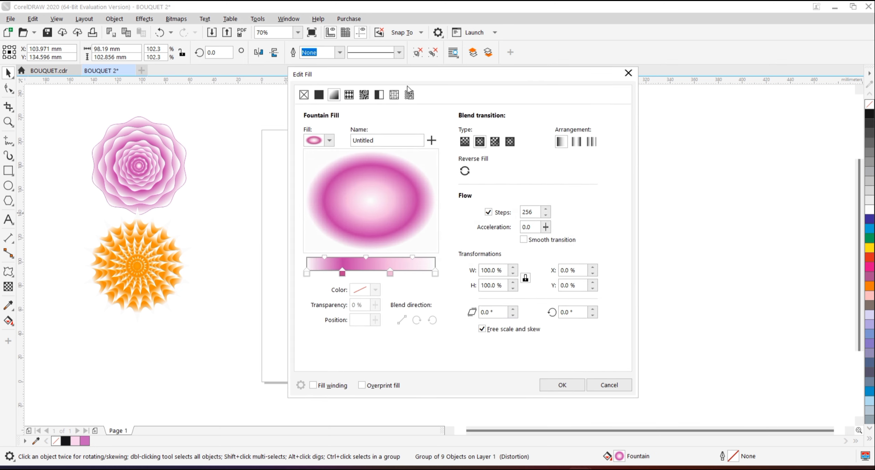
{"action": "left_click_drag", "start_coordinate": [320, 76], "coordinate": [516, 109]}
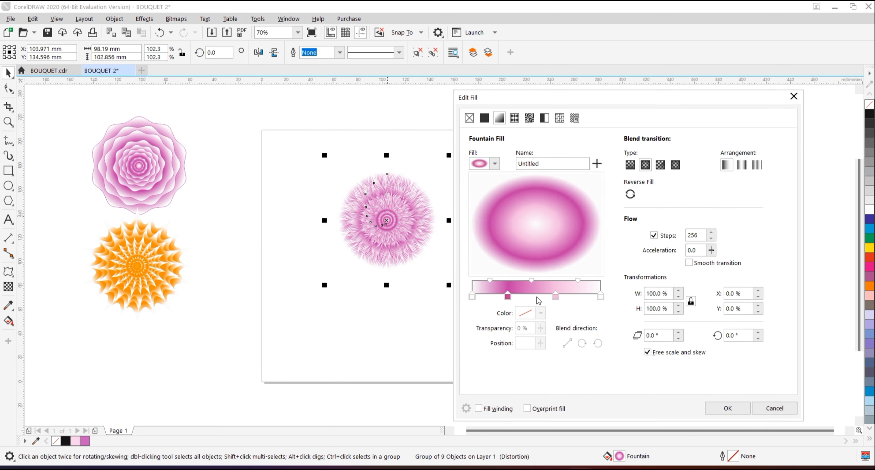
{"action": "double_click", "coordinate": [555, 297]}
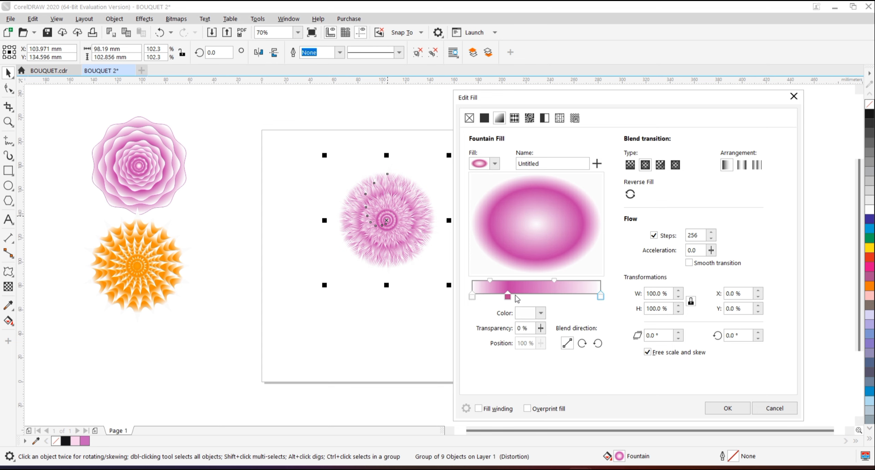
Move the gradient's magenta node to 45% and set the start node to purple C64 M97 Y0 K0.
{"action": "left_click", "coordinate": [460, 278]}
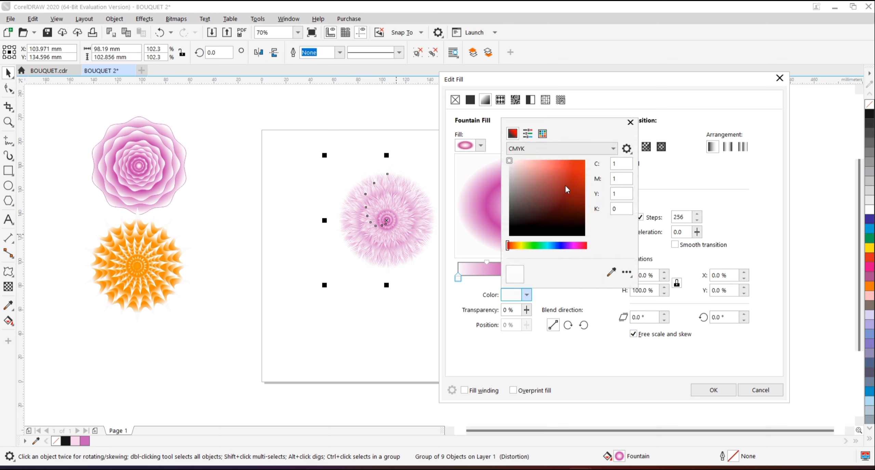
{"action": "left_click", "coordinate": [571, 246]}
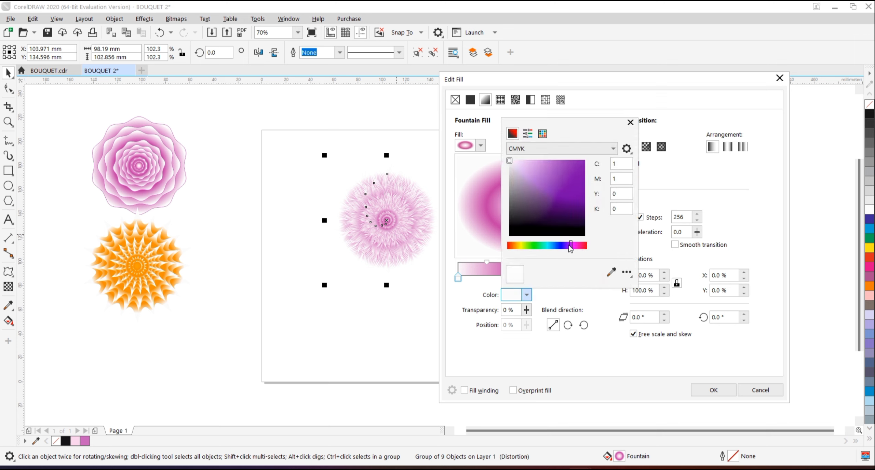
{"action": "left_click", "coordinate": [585, 163]}
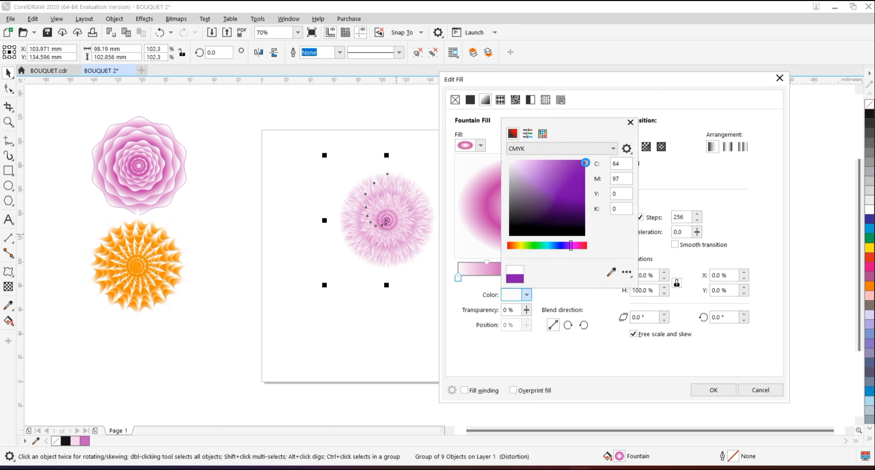
{"action": "left_click", "coordinate": [669, 169]}
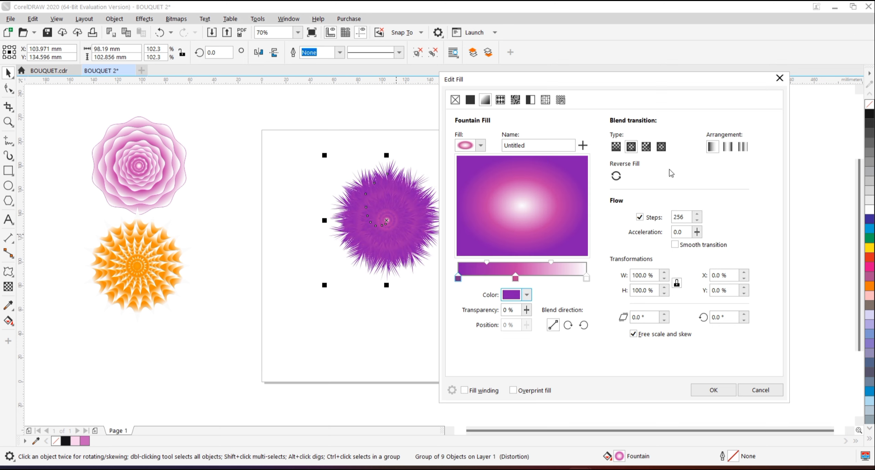
Change the gradient's middle node at 45% to near-white C0 M2 Y0 K0.
{"action": "left_click", "coordinate": [515, 278]}
{"action": "left_click", "coordinate": [527, 296]}
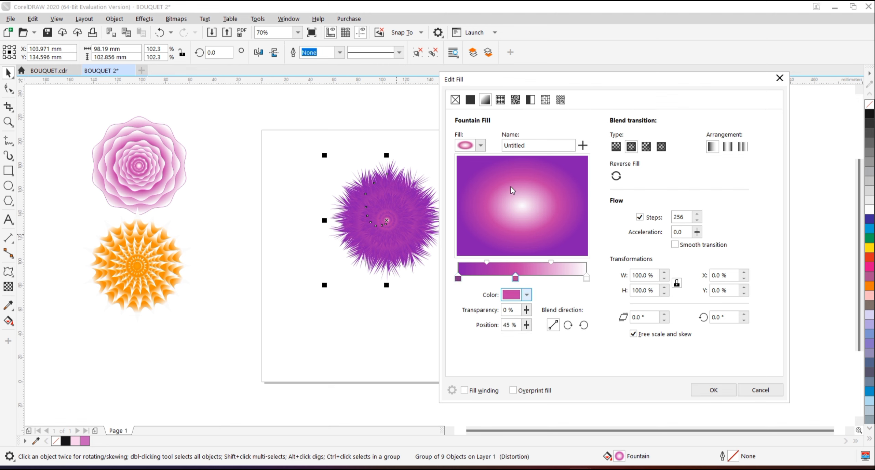
{"action": "left_click", "coordinate": [511, 159]}
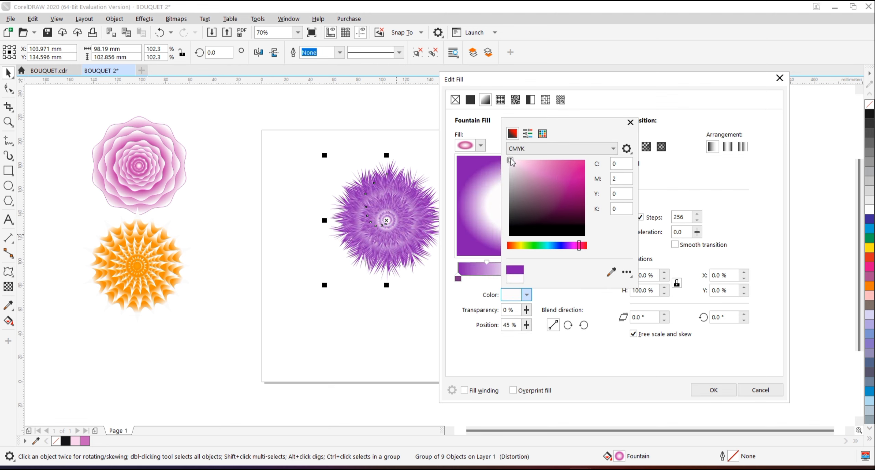
Change the gradient's end node to magenta-pink and apply the fountain fill to the fringed flower.
{"action": "left_click", "coordinate": [585, 279]}
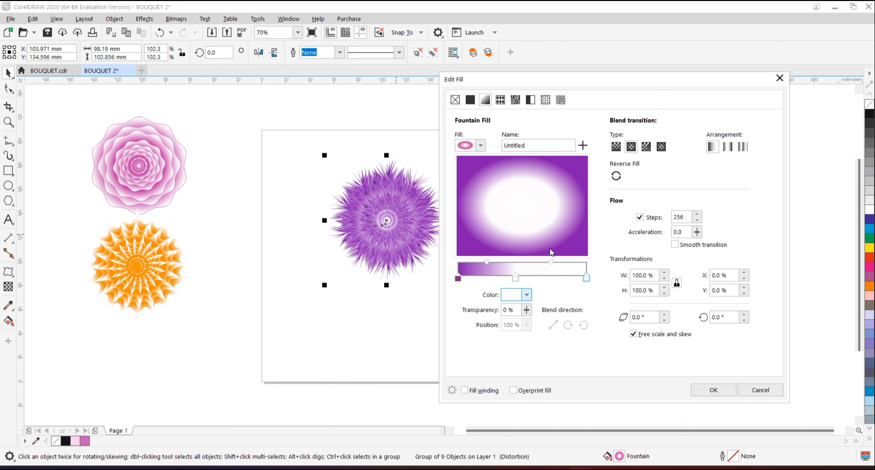
{"action": "left_click", "coordinate": [575, 246]}
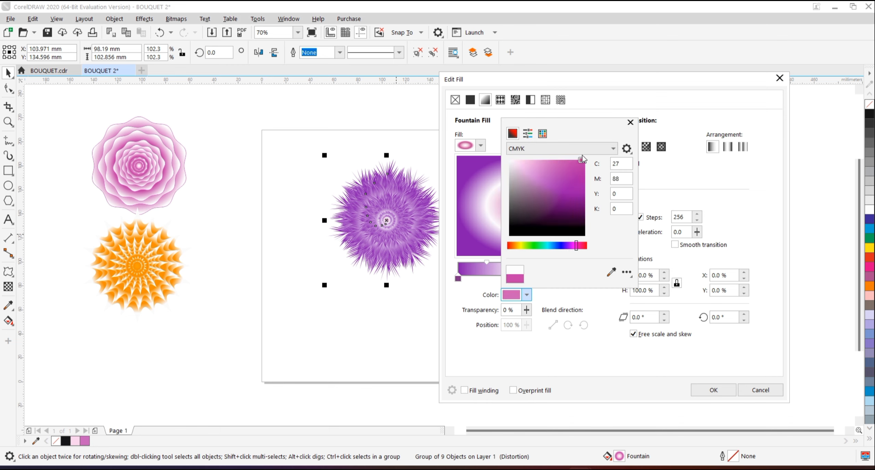
{"action": "left_click", "coordinate": [585, 160]}
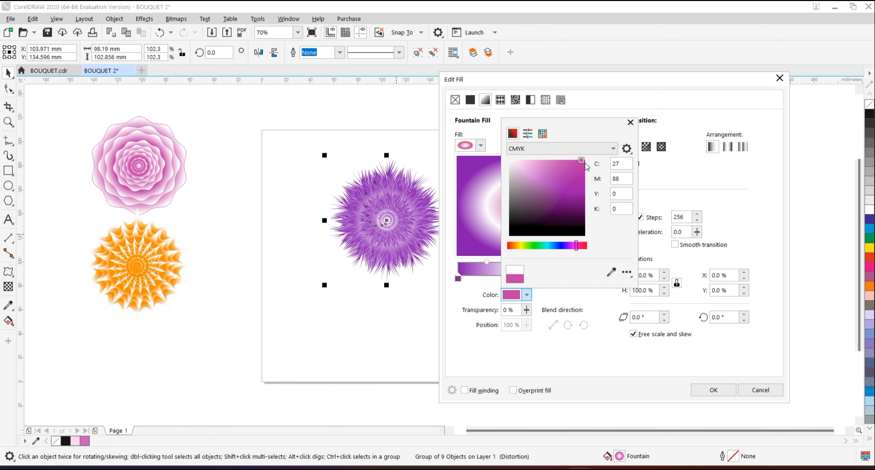
{"action": "left_click", "coordinate": [644, 183]}
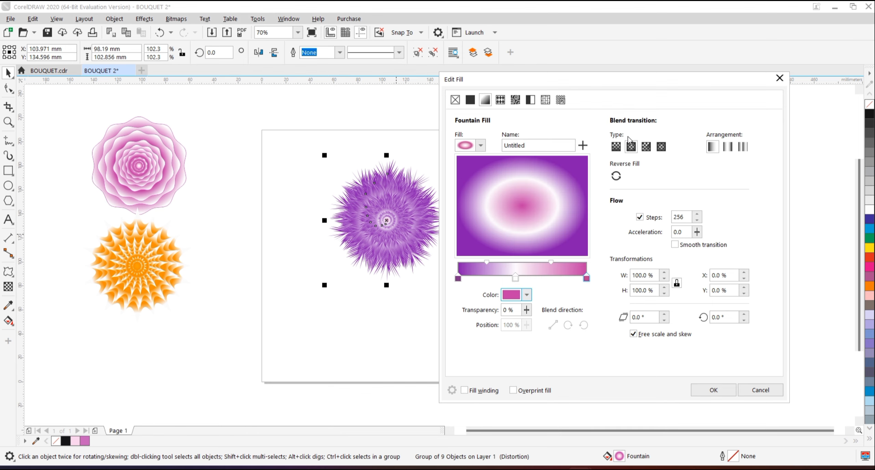
{"action": "left_click", "coordinate": [710, 393]}
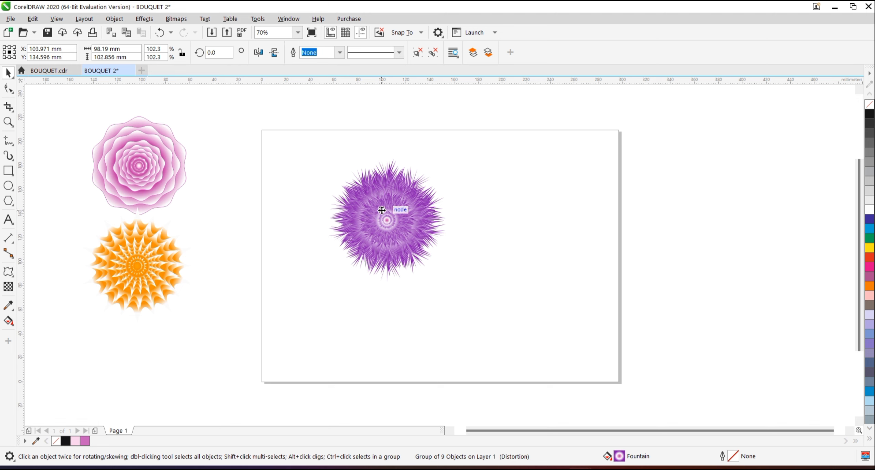
Move the purple flower off the page, beside the pink and orange flowers and slightly overlapping them.
{"action": "left_click", "coordinate": [381, 211]}
{"action": "left_click", "coordinate": [381, 210]}
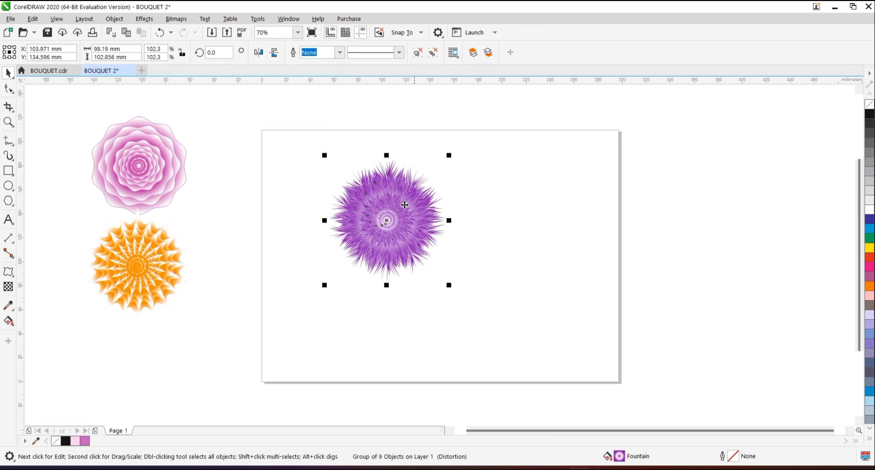
{"action": "left_click_drag", "start_coordinate": [389, 217], "coordinate": [204, 226]}
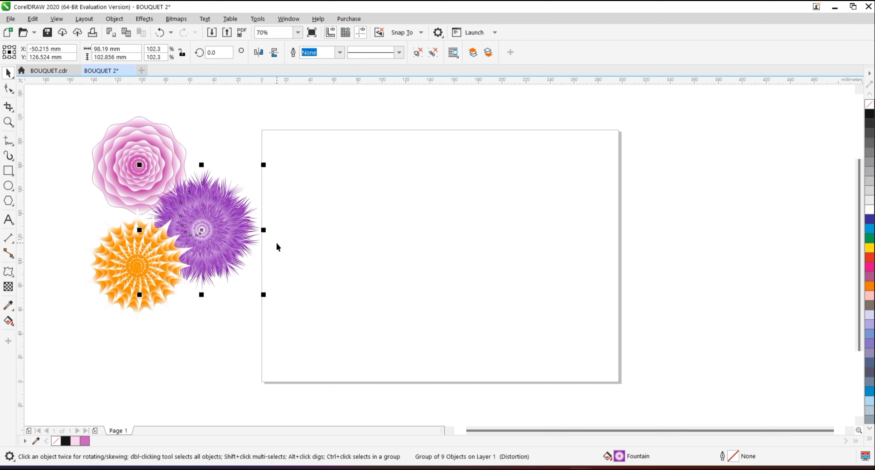
{"action": "left_click", "coordinate": [297, 241]}
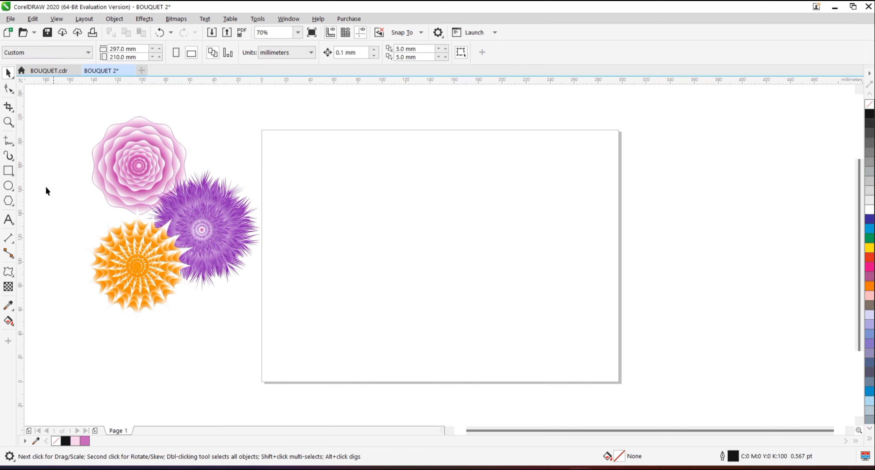
Draw a circle about 76 mm in diameter on the page and apply a zipper distortion with amplitude 100 and frequency 20.
{"action": "left_click", "coordinate": [7, 187]}
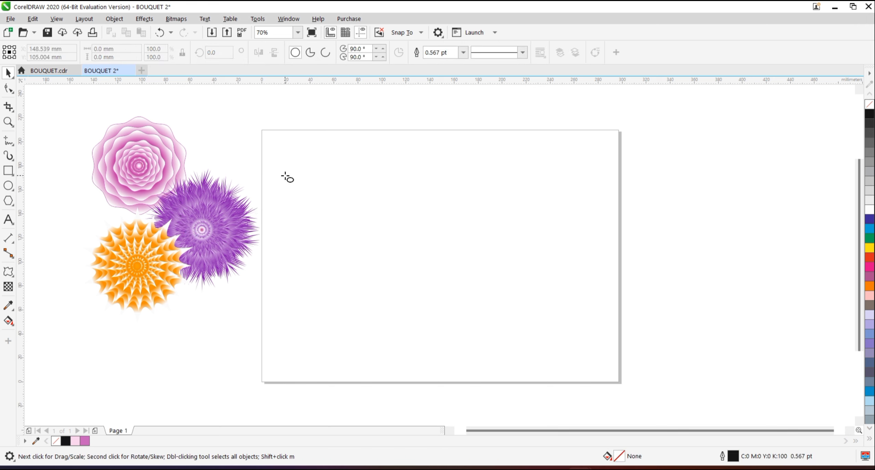
{"action": "left_click_drag", "start_coordinate": [314, 167], "coordinate": [405, 258]}
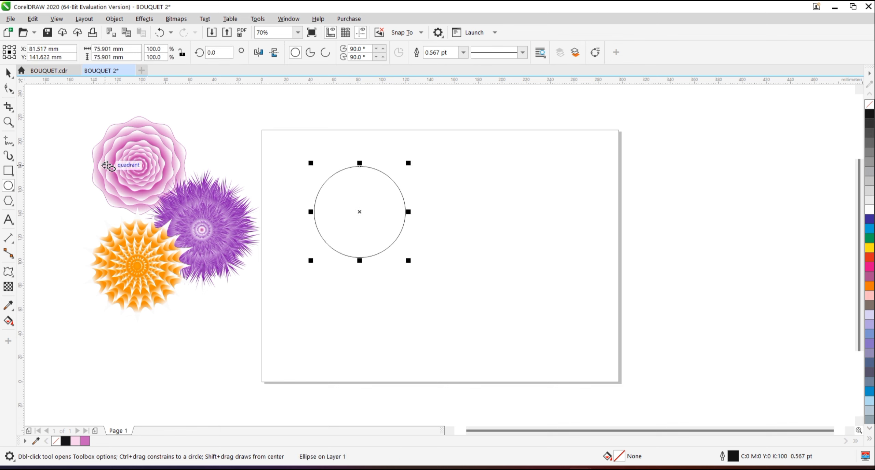
{"action": "left_click", "coordinate": [10, 269]}
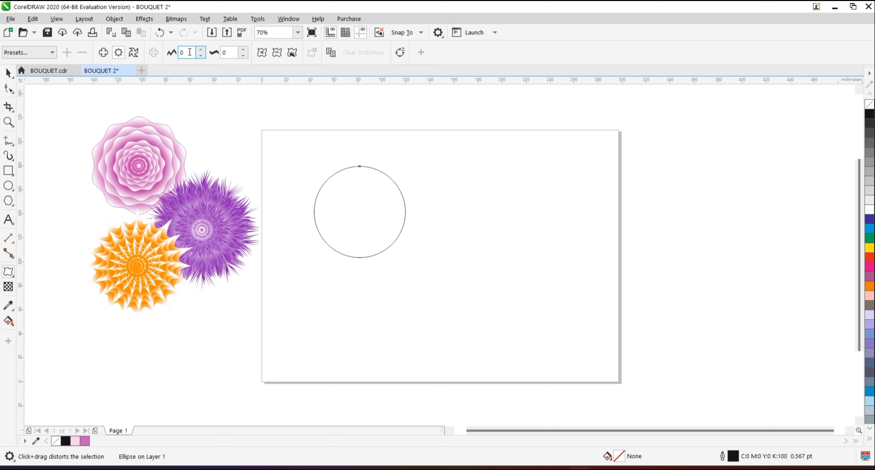
{"action": "key", "text": "BackSpace"}
{"action": "type", "text": "100"}
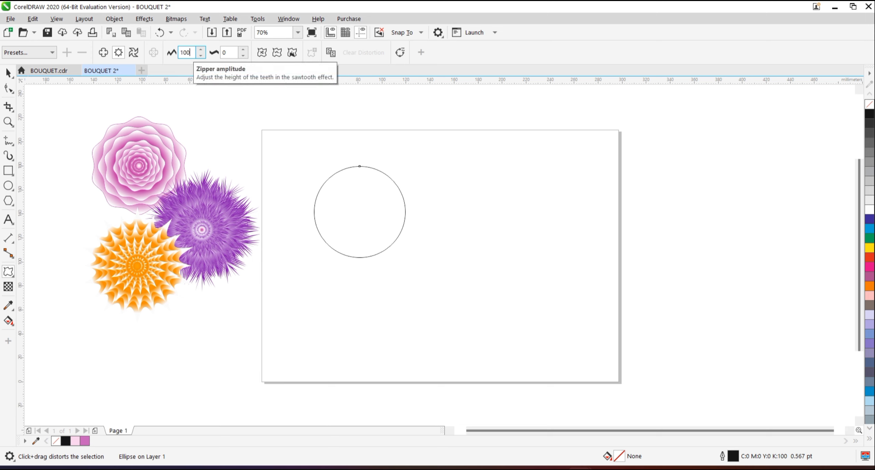
{"action": "left_click", "coordinate": [232, 52]}
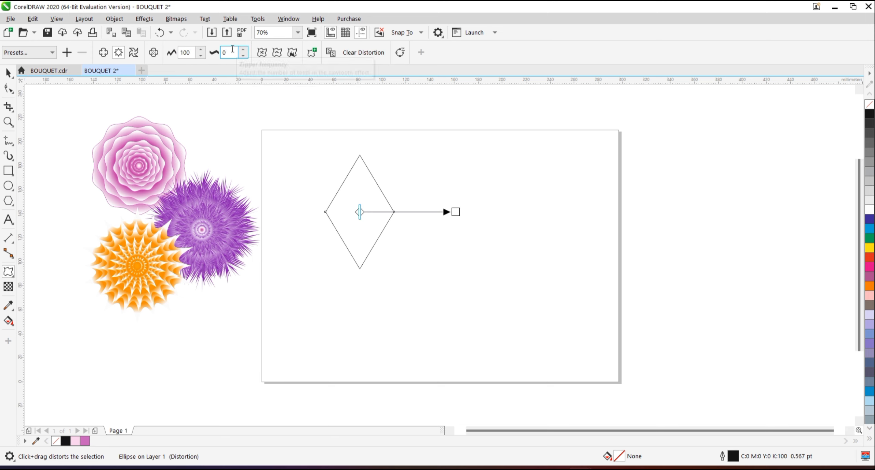
{"action": "key", "text": "BackSpace"}
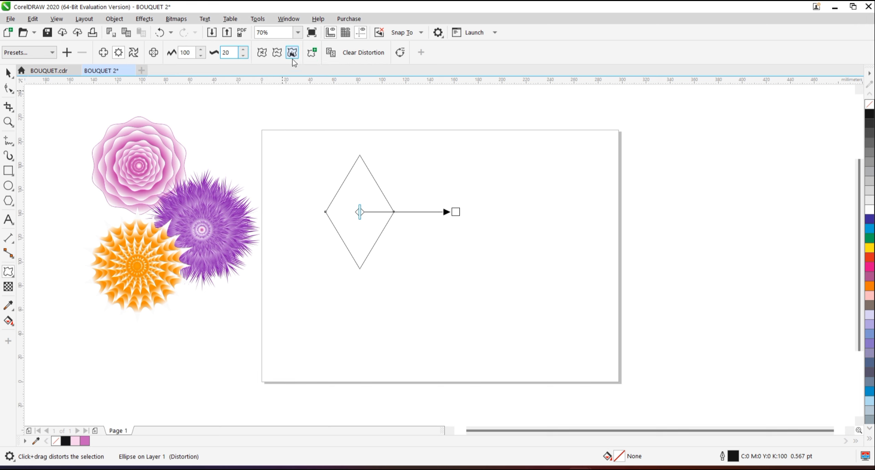
{"action": "key", "text": "Return"}
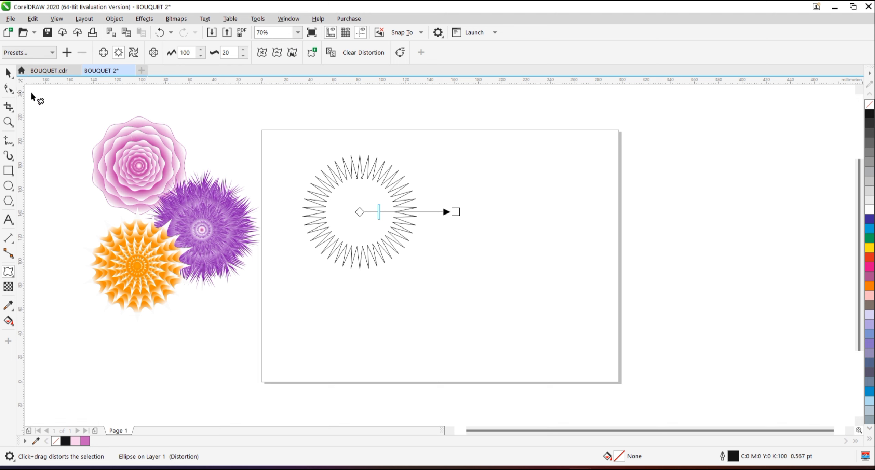
Place a copy of the pink layered flower beside the zigzag circle and copy the circle's distortion onto it.
{"action": "left_click", "coordinate": [6, 72]}
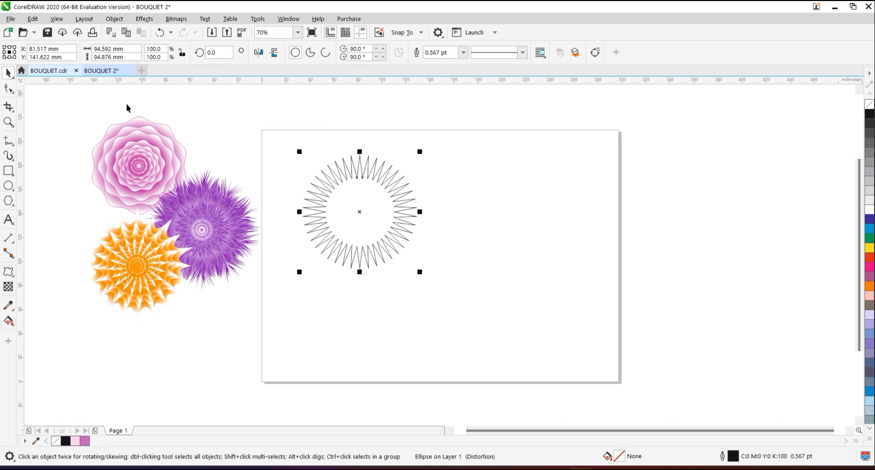
{"action": "left_click", "coordinate": [150, 147]}
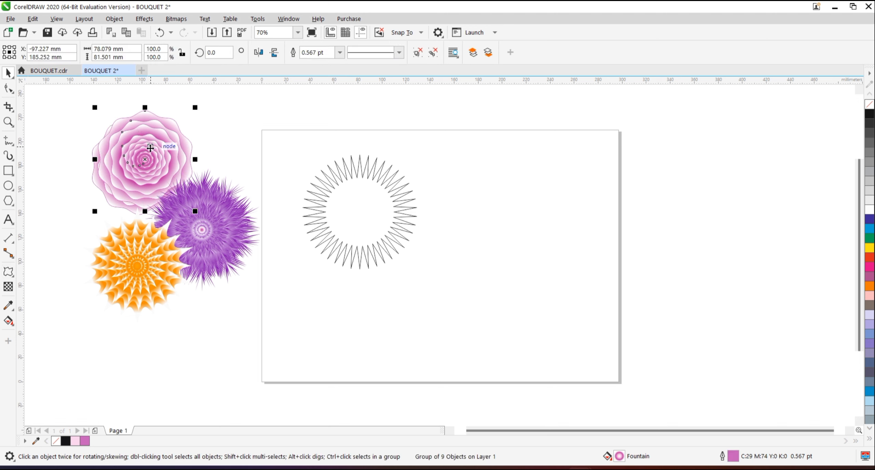
{"action": "left_click_drag", "start_coordinate": [149, 148], "coordinate": [504, 198]}
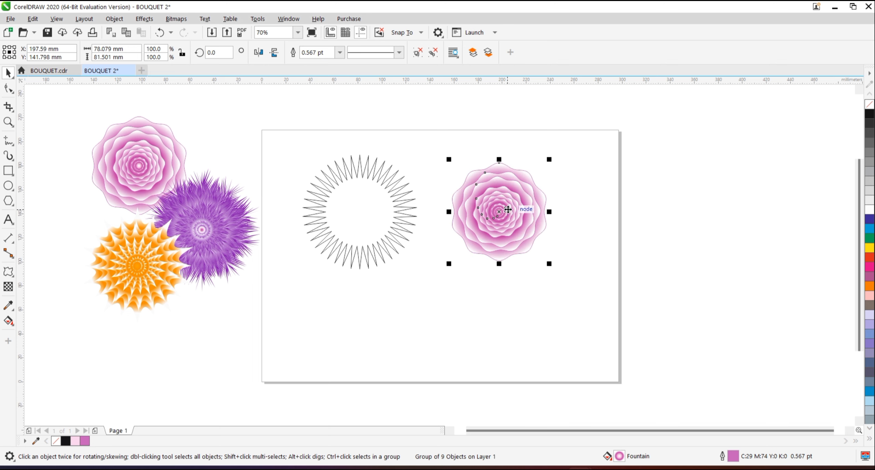
{"action": "left_click", "coordinate": [8, 272]}
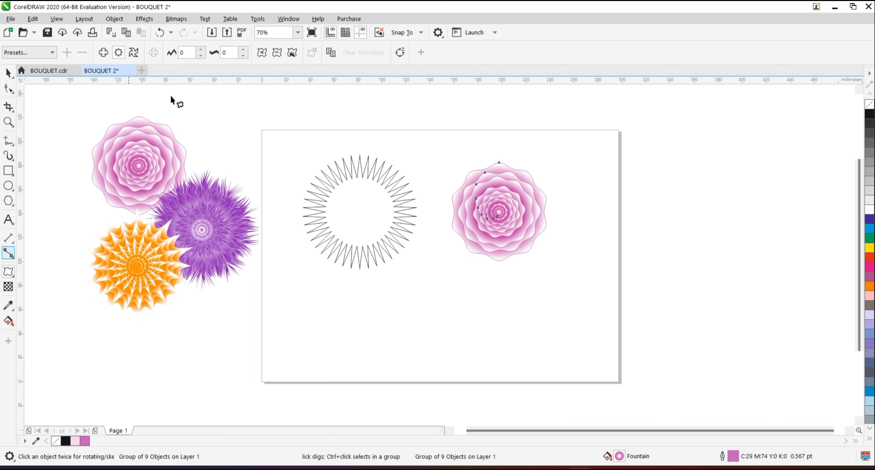
{"action": "left_click", "coordinate": [330, 52]}
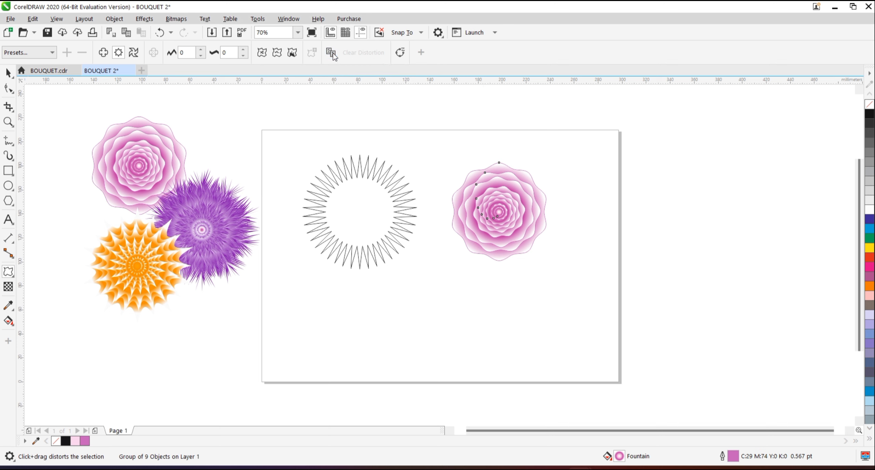
{"action": "left_click", "coordinate": [372, 226]}
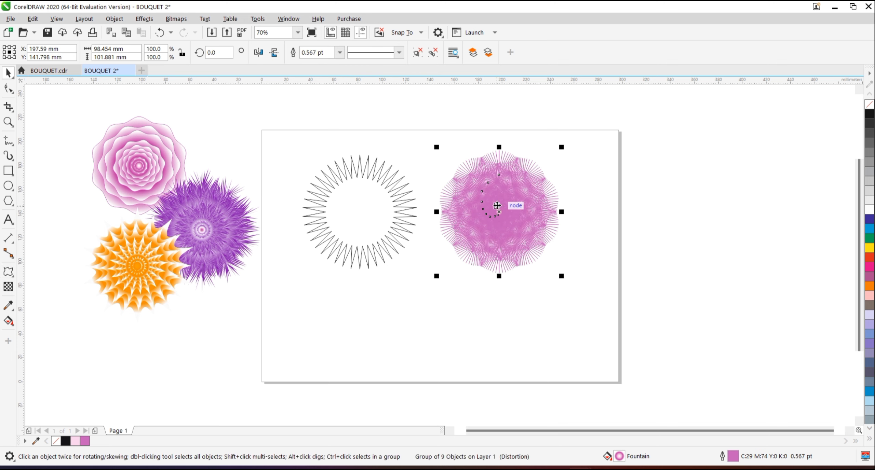
Set the distorted pink flower's outline width to None and delete the zigzag circle.
{"action": "left_click", "coordinate": [340, 53]}
{"action": "scroll", "coordinate": [341, 65], "scroll_direction": "up", "scroll_amount": 2}
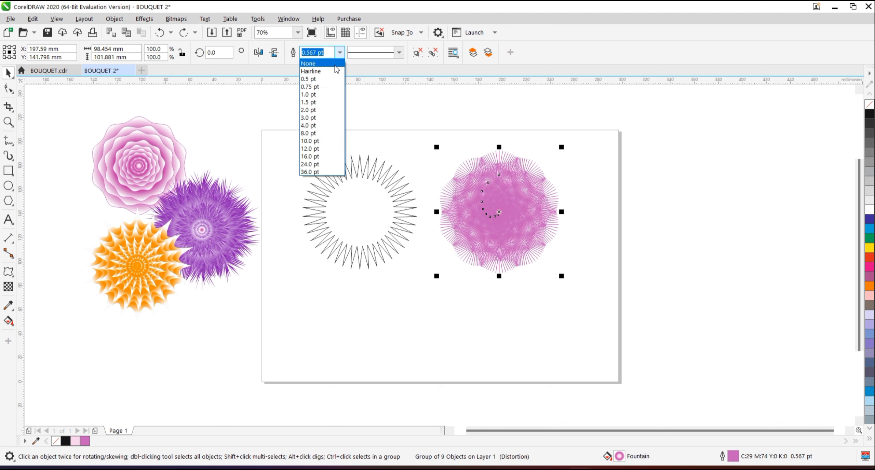
{"action": "left_click", "coordinate": [336, 62]}
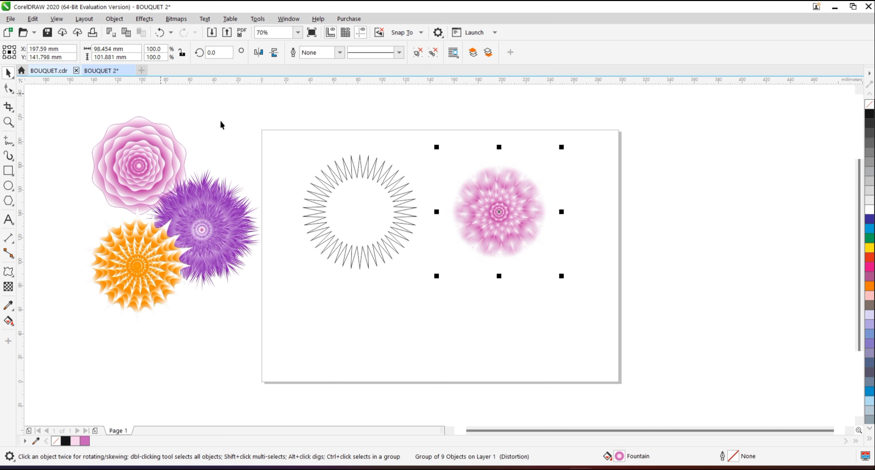
{"action": "left_click", "coordinate": [357, 214]}
{"action": "key", "text": "Delete"}
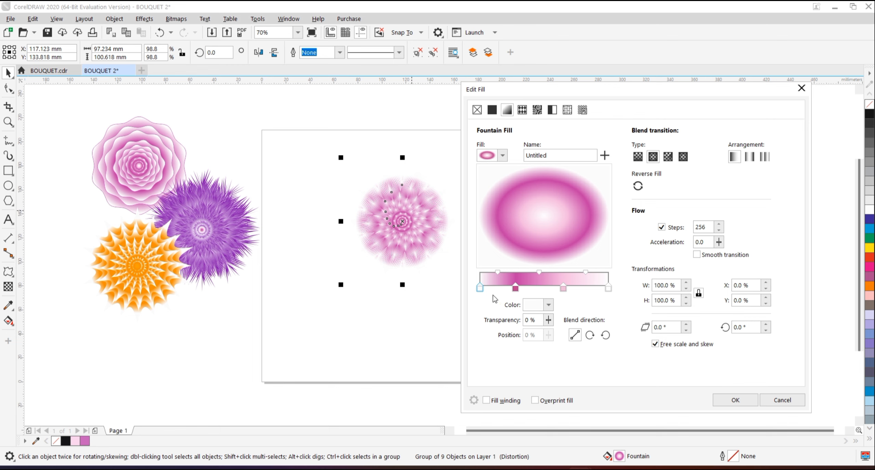
Change the node at 28% in the distorted flower's fountain fill to orange-red C0 M89 Y100 K0.
{"action": "left_click", "coordinate": [515, 289]}
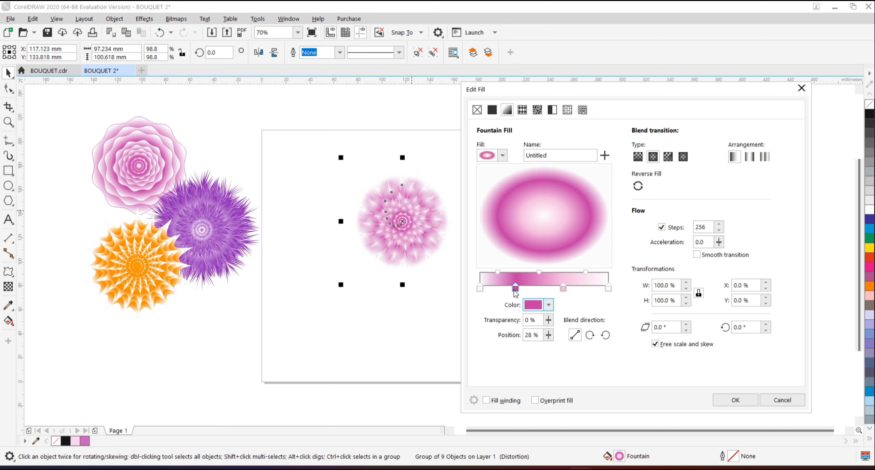
{"action": "left_click", "coordinate": [548, 305]}
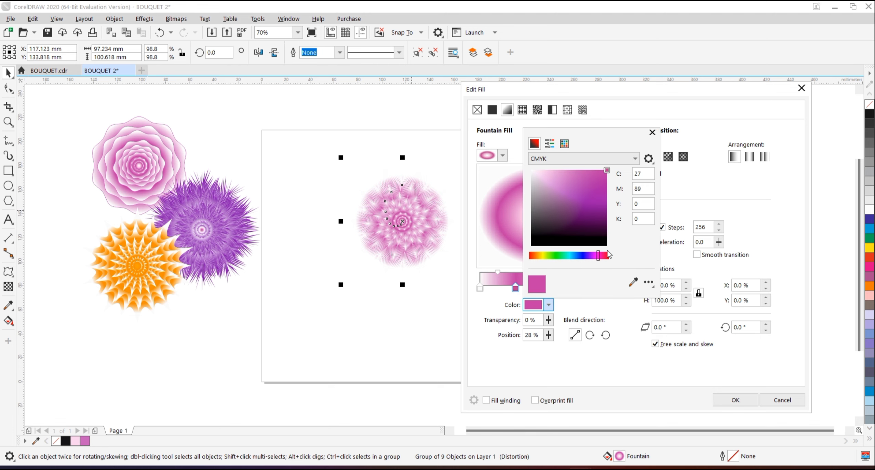
{"action": "left_click", "coordinate": [610, 257]}
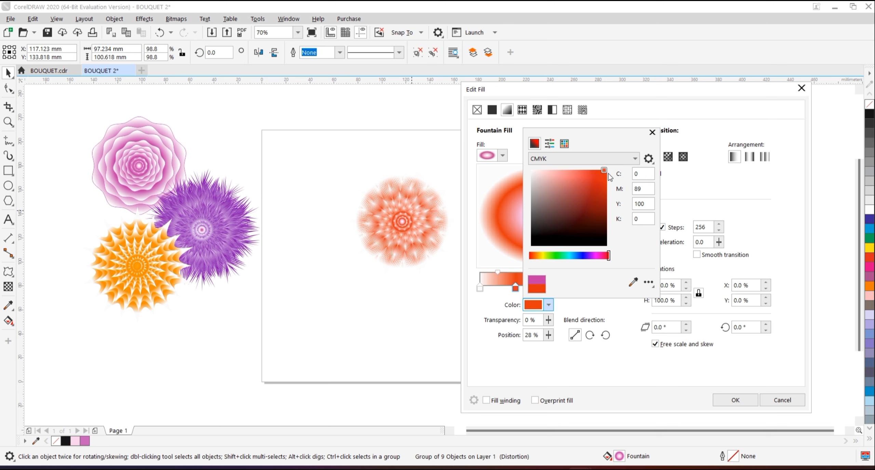
{"action": "left_click", "coordinate": [676, 209]}
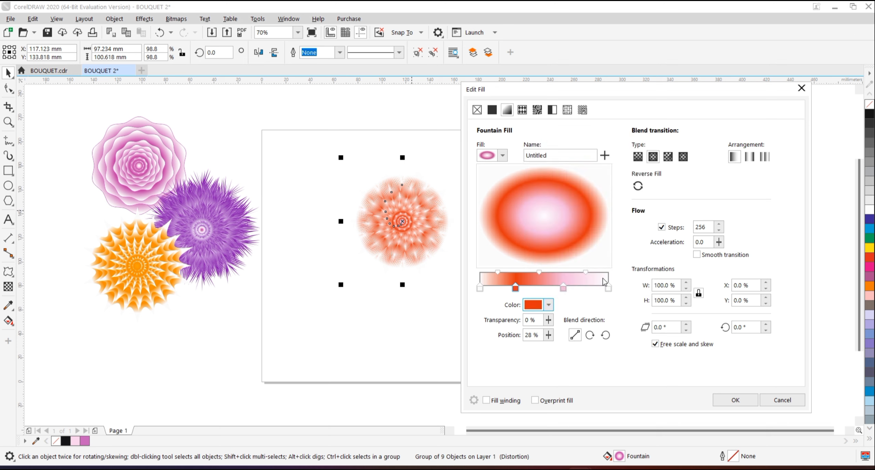
Change the gradient's light pink node at 65% to a saturated orange-red.
{"action": "left_click", "coordinate": [562, 289]}
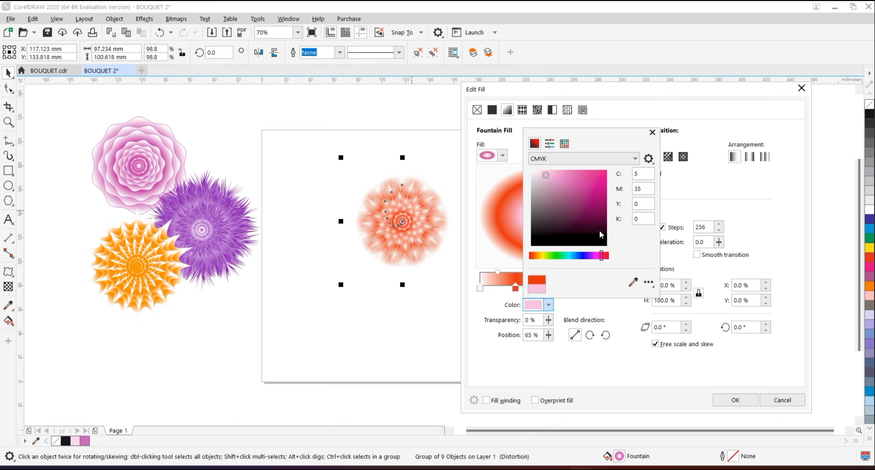
{"action": "left_click", "coordinate": [607, 255]}
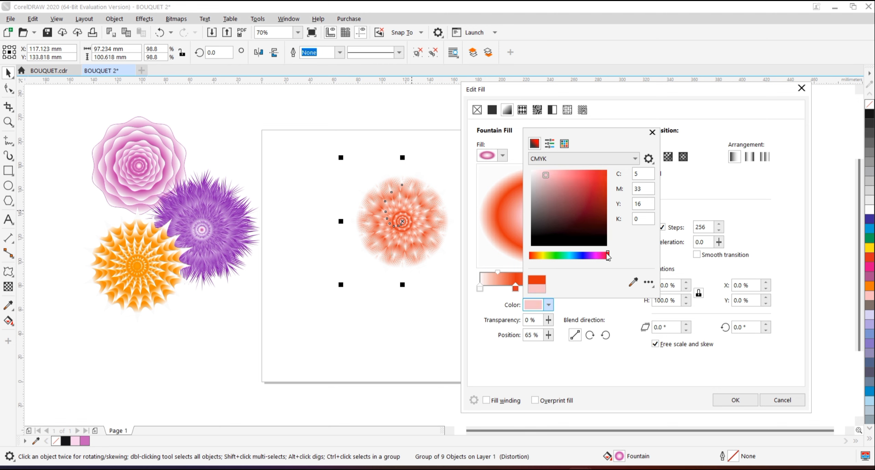
{"action": "left_click", "coordinate": [606, 172]}
{"action": "left_click", "coordinate": [705, 185]}
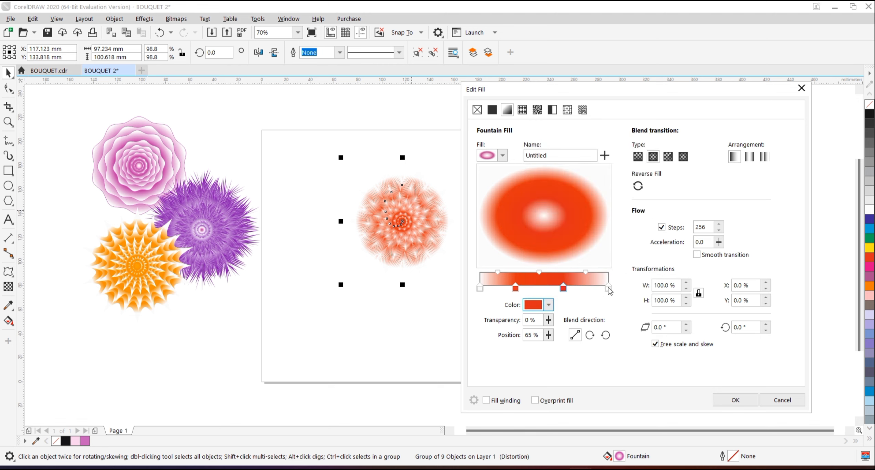
Spread the gradient's two orange-red nodes outward, placing the first at 21% and the second nearer the end node.
{"action": "left_click", "coordinate": [608, 288]}
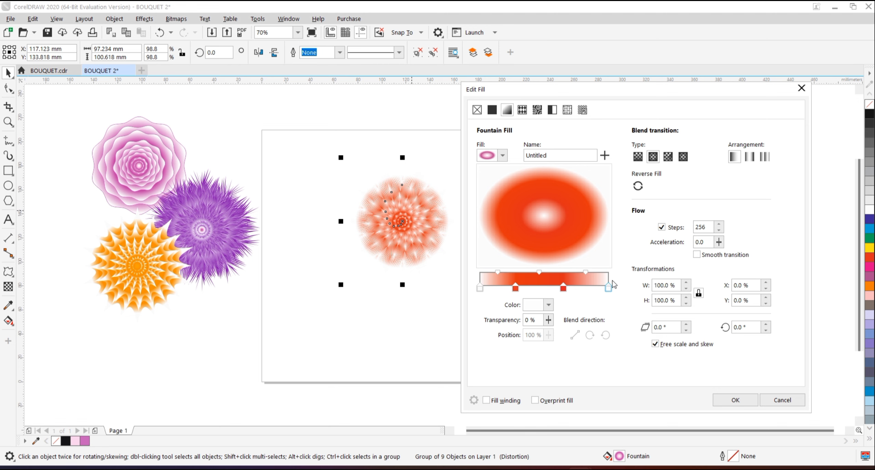
{"action": "left_click_drag", "start_coordinate": [564, 289], "coordinate": [578, 289]}
{"action": "left_click_drag", "start_coordinate": [517, 289], "coordinate": [509, 289]}
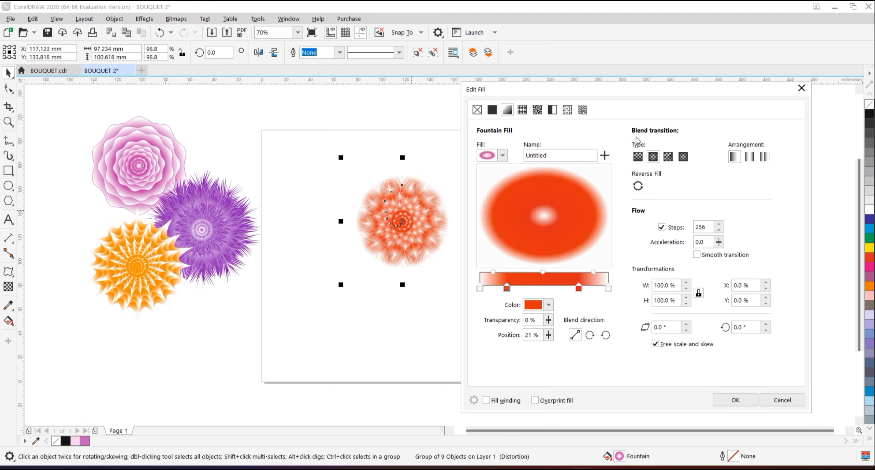
Apply the fountain fill and move the orange-red flower off the page, below the purple flower and beside the orange one.
{"action": "left_click", "coordinate": [737, 401]}
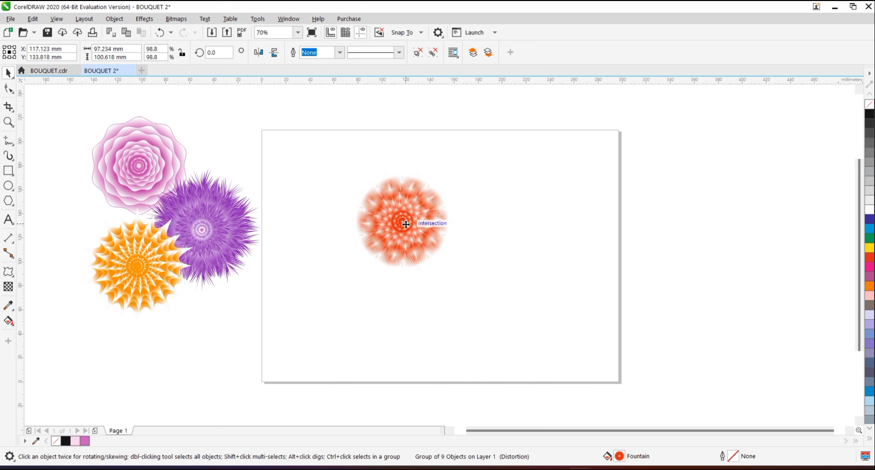
{"action": "left_click_drag", "start_coordinate": [406, 224], "coordinate": [207, 315]}
{"action": "left_click", "coordinate": [302, 282]}
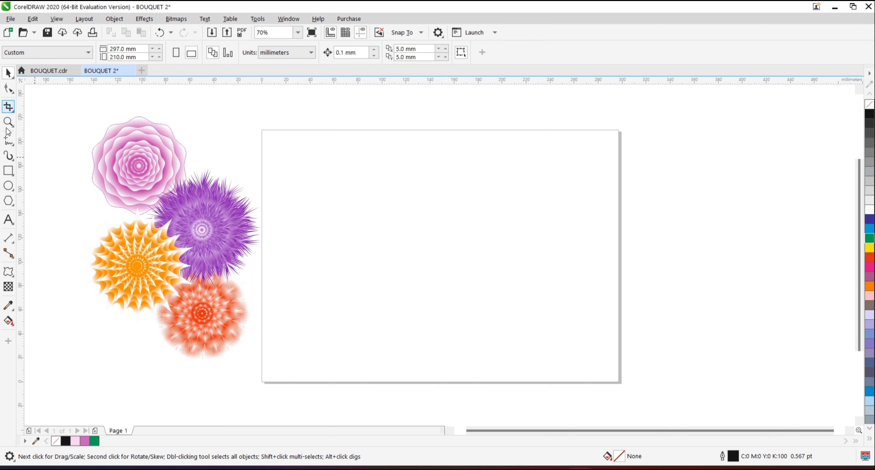
Draw a tall narrow ellipse about 34 mm wide and 159 mm high on the page and convert it to curves.
{"action": "left_click", "coordinate": [9, 186]}
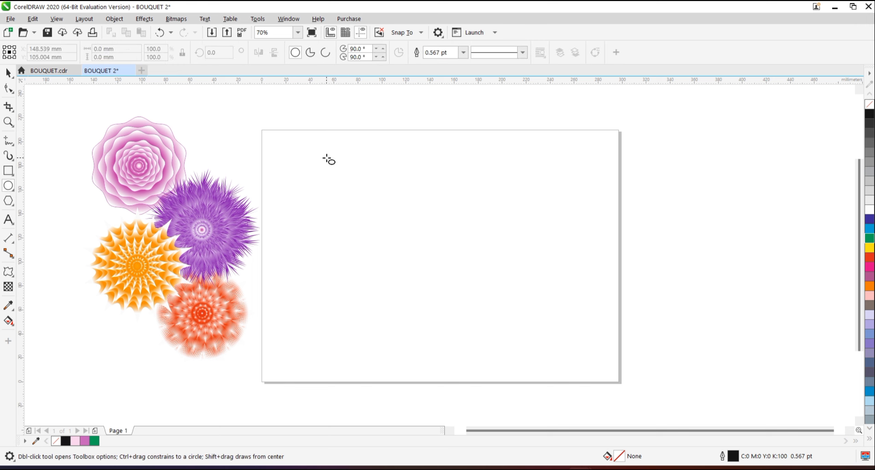
{"action": "left_click_drag", "start_coordinate": [326, 157], "coordinate": [370, 352]}
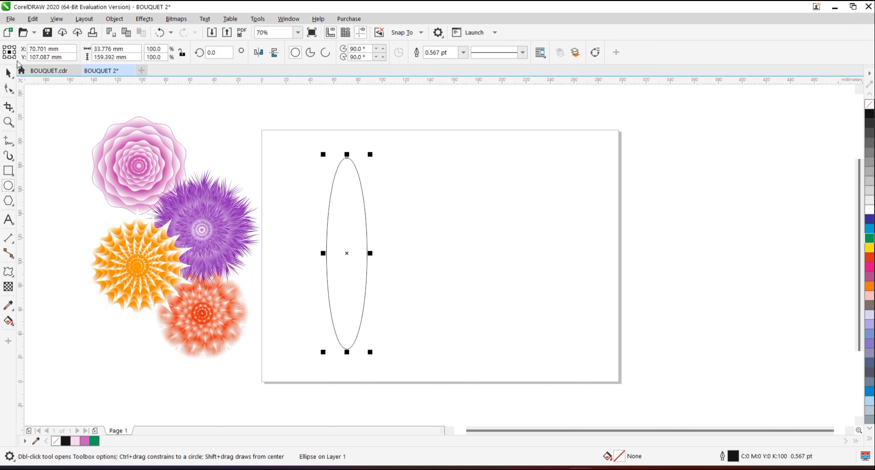
{"action": "left_click", "coordinate": [7, 73]}
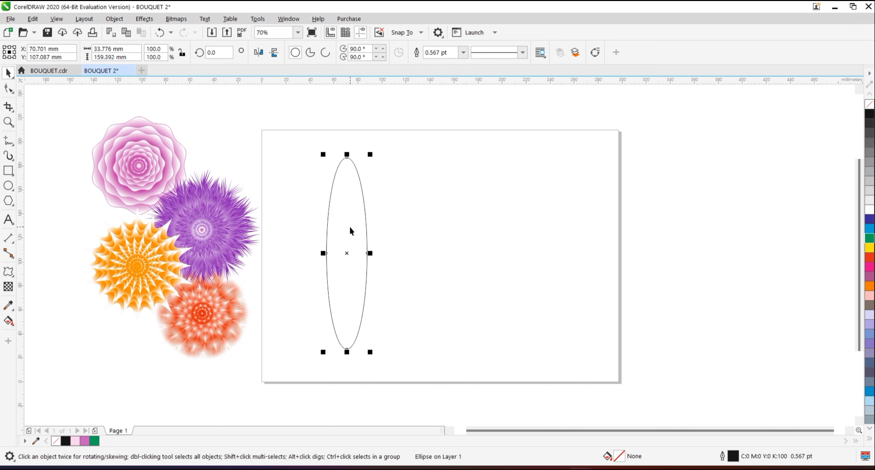
{"action": "key", "text": "ctrl+q"}
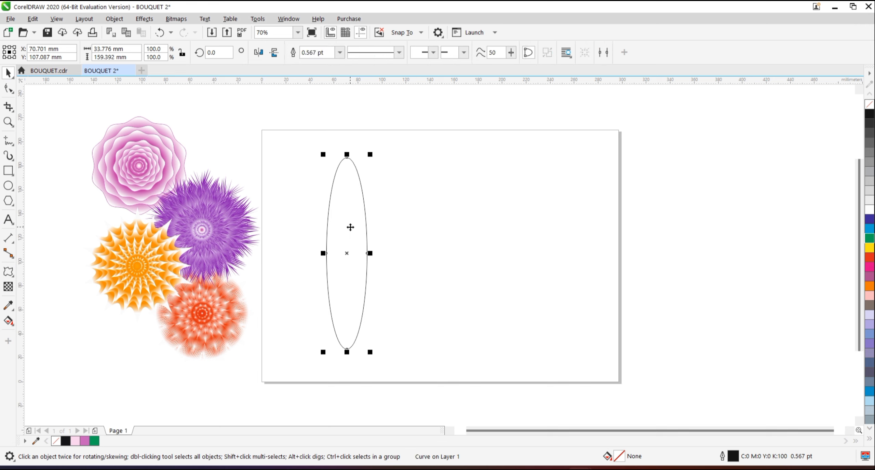
Convert the two upper segments of the ellipse curve to straight lines, forming a pointed top.
{"action": "left_click", "coordinate": [7, 89]}
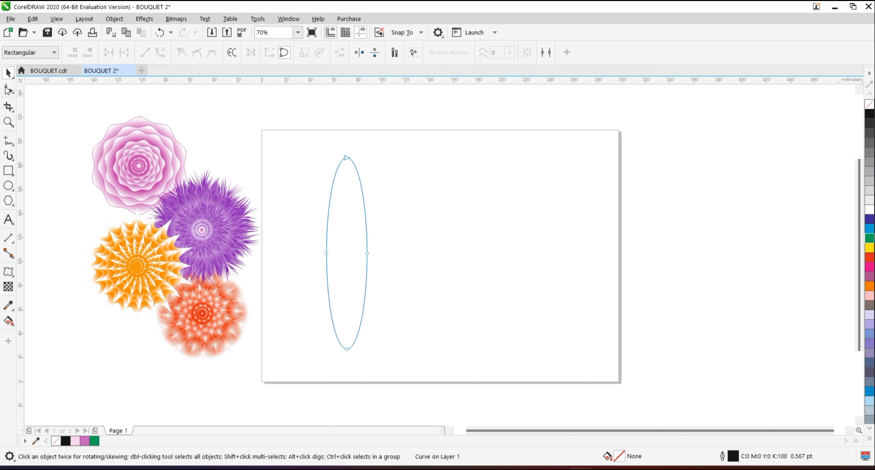
{"action": "left_click", "coordinate": [346, 158]}
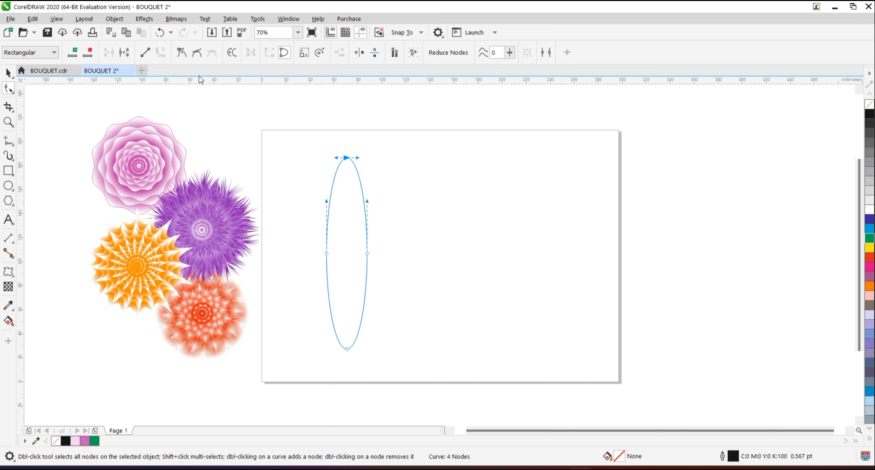
{"action": "left_click", "coordinate": [145, 52]}
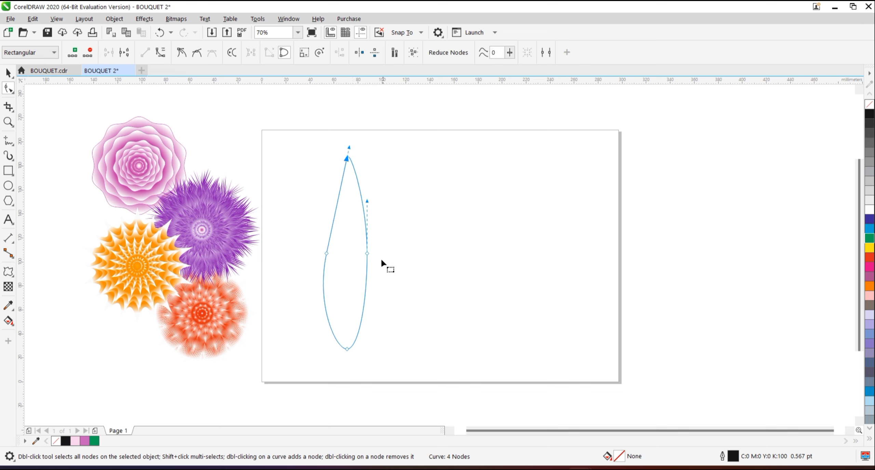
{"action": "left_click", "coordinate": [367, 253]}
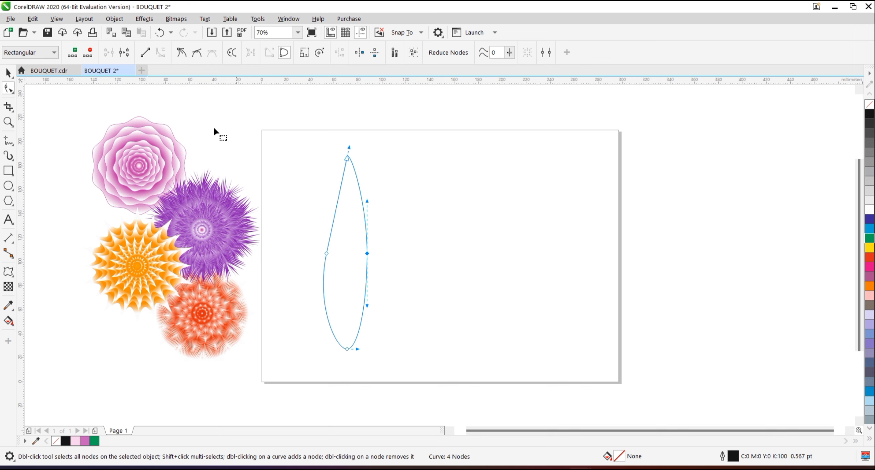
{"action": "left_click", "coordinate": [150, 55]}
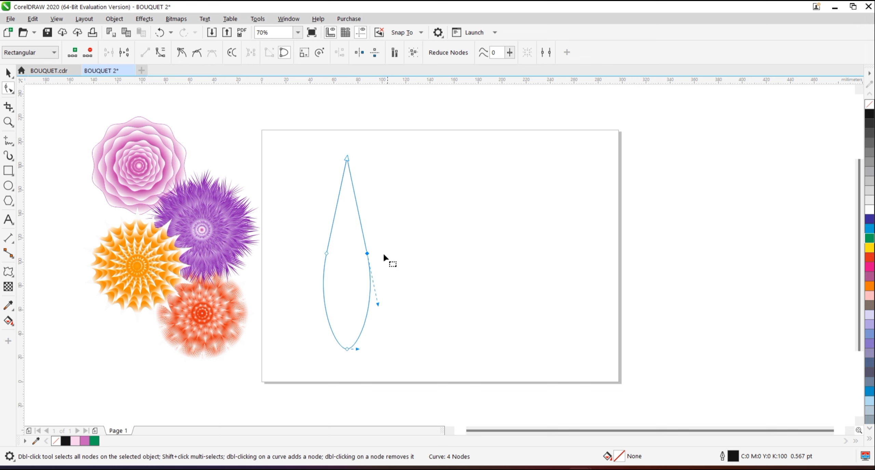
Fill the pointed leaf shape with solid green (C100 M0 Y100 K0) and remove its outline.
{"action": "left_click", "coordinate": [8, 72]}
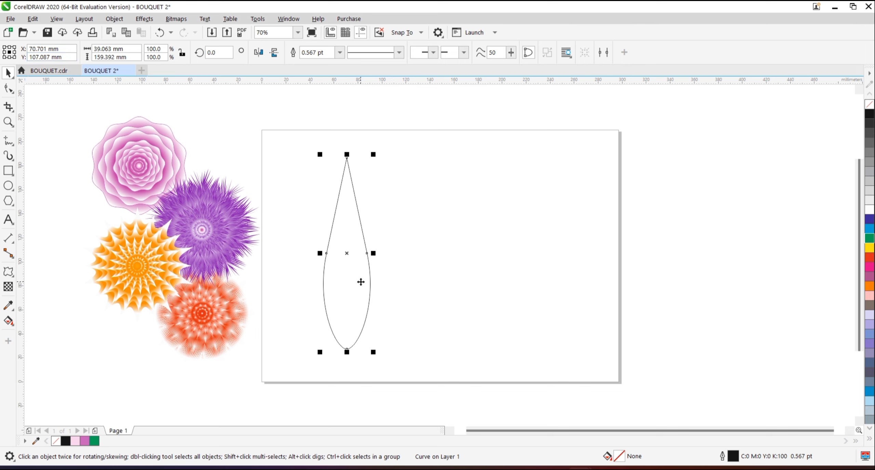
{"action": "left_click", "coordinate": [869, 239]}
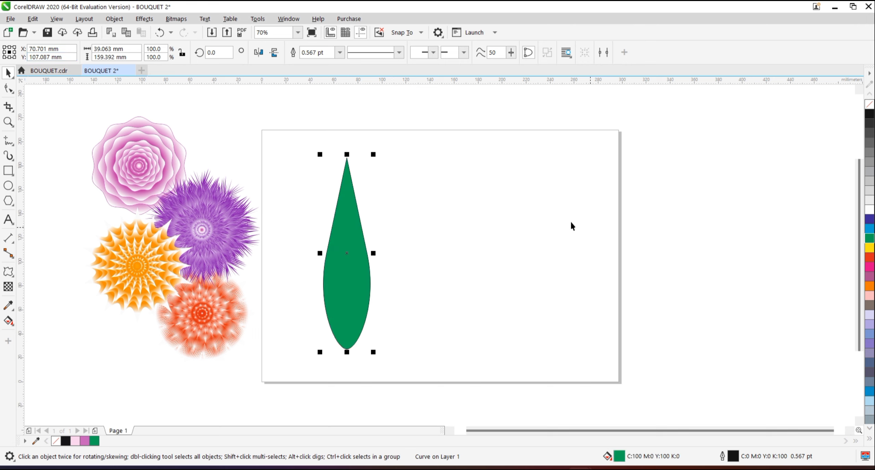
{"action": "left_click", "coordinate": [340, 52]}
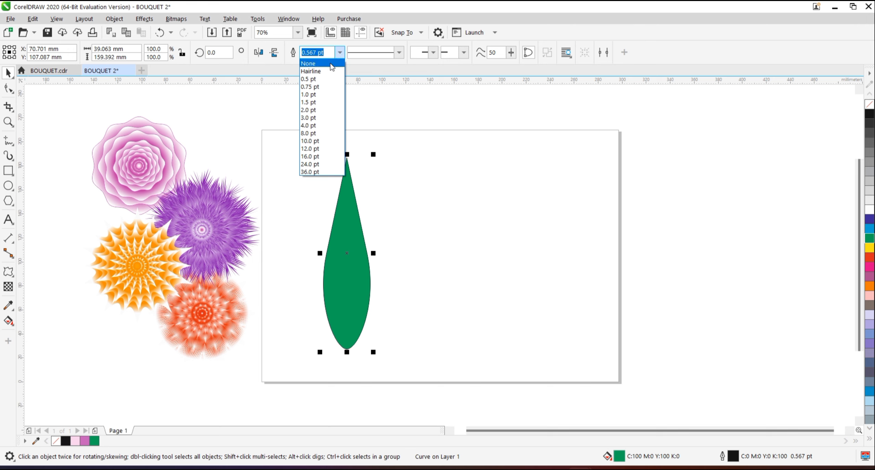
{"action": "left_click", "coordinate": [331, 64]}
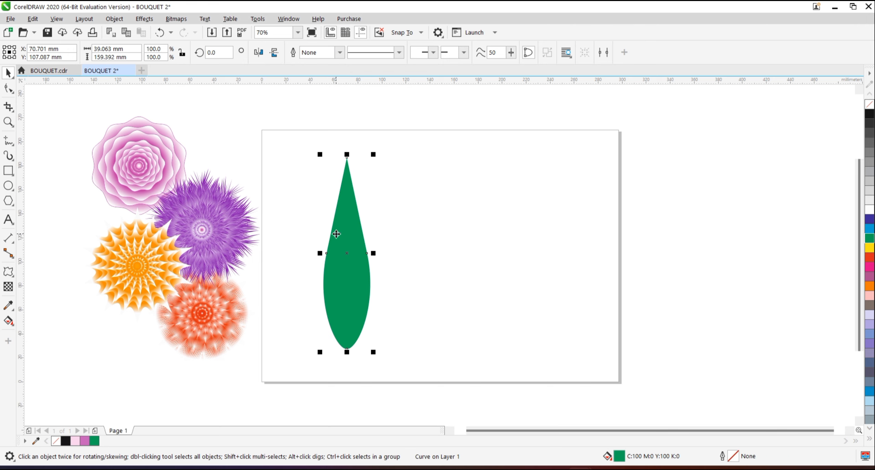
Apply a linear fountain fill to the leaf, running vertically from green near its rounded base to white near the tip.
{"action": "left_click", "coordinate": [8, 321]}
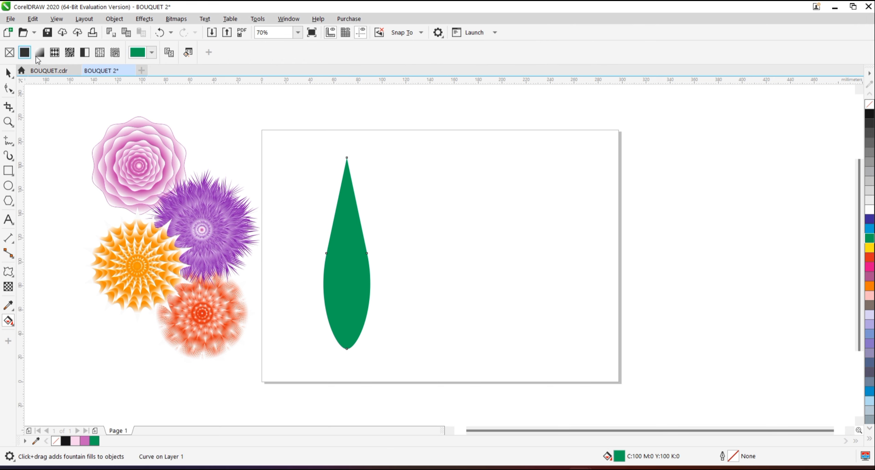
{"action": "left_click", "coordinate": [40, 52]}
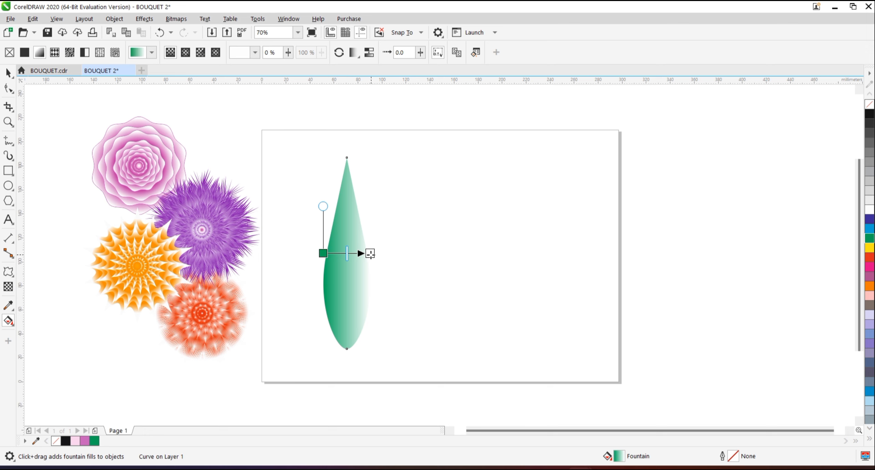
{"action": "left_click_drag", "start_coordinate": [323, 253], "coordinate": [346, 339]}
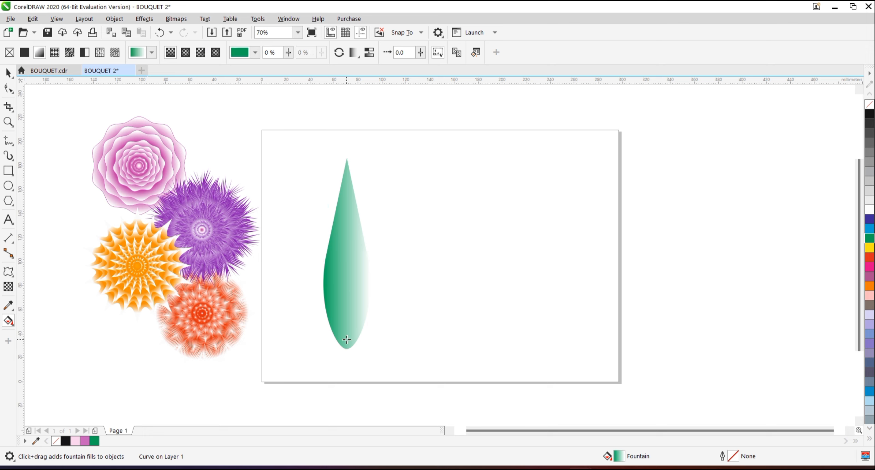
{"action": "left_click_drag", "start_coordinate": [369, 253], "coordinate": [348, 194]}
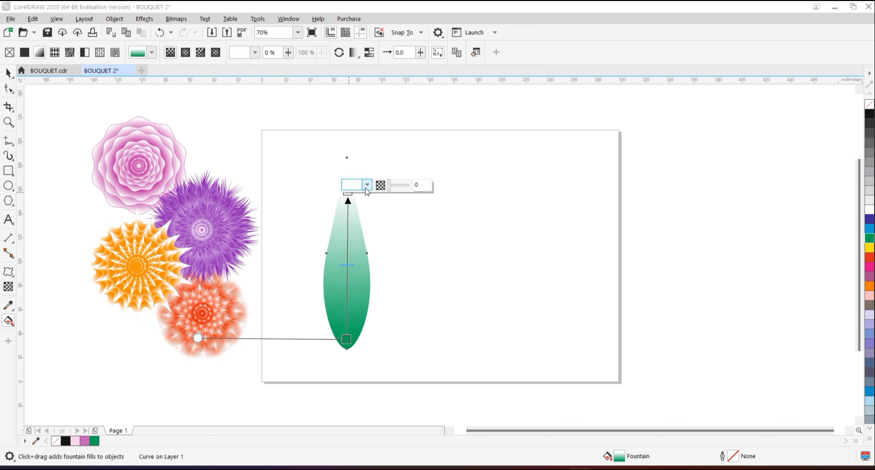
Change the gradient's white end node near the leaf tip to a bright yellow-green.
{"action": "left_click", "coordinate": [367, 185]}
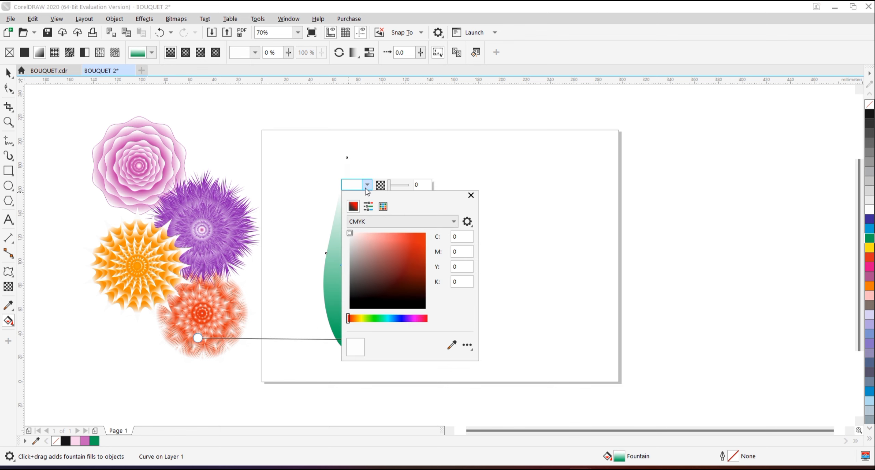
{"action": "left_click", "coordinate": [368, 313]}
{"action": "left_click", "coordinate": [371, 317]}
{"action": "left_click", "coordinate": [420, 236]}
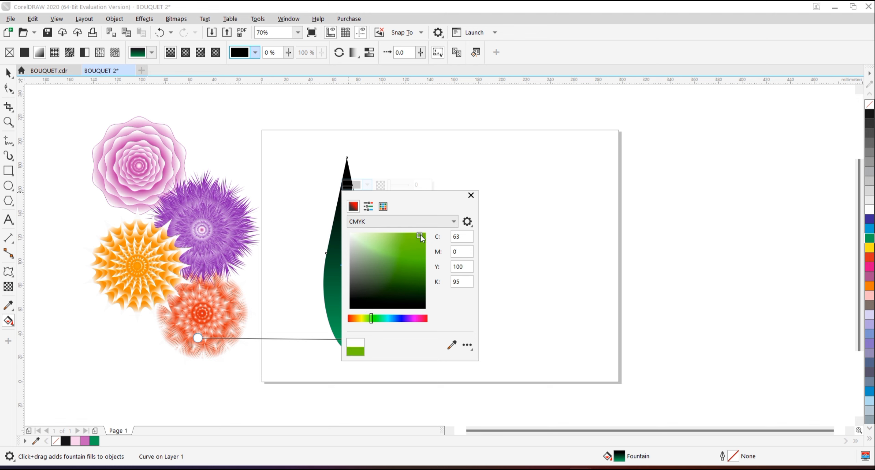
{"action": "left_click", "coordinate": [445, 173]}
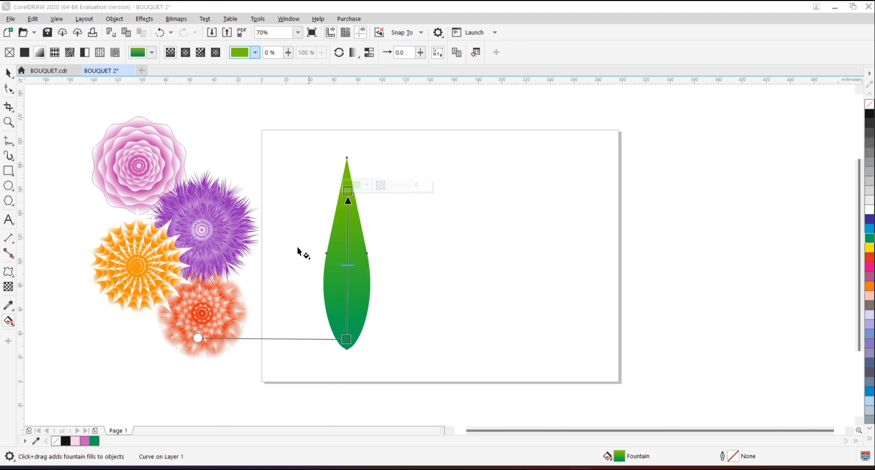
Apply a smooth zipper distortion to the leaf with amplitude 50 and frequency 30, giving it a spiky fern edge.
{"action": "left_click", "coordinate": [8, 72]}
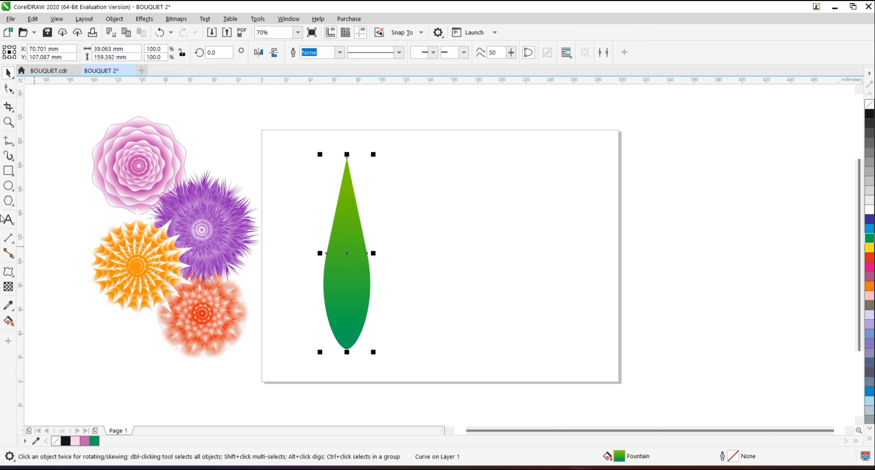
{"action": "left_click", "coordinate": [8, 272]}
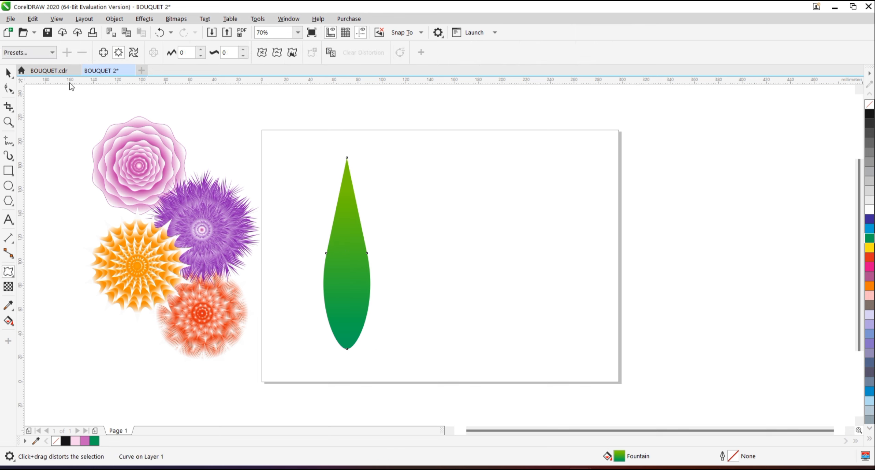
{"action": "left_click", "coordinate": [191, 52]}
{"action": "key", "text": "BackSpace"}
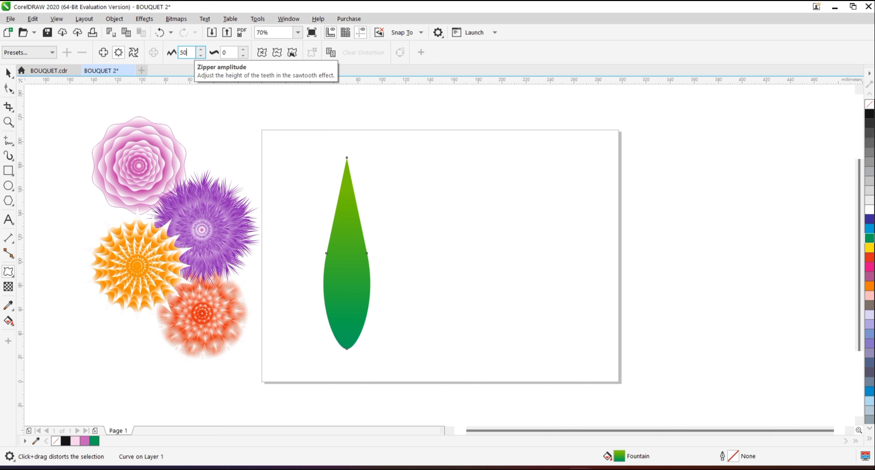
{"action": "type", "text": "50"}
{"action": "left_click", "coordinate": [232, 52]}
{"action": "key", "text": "BackSpace"}
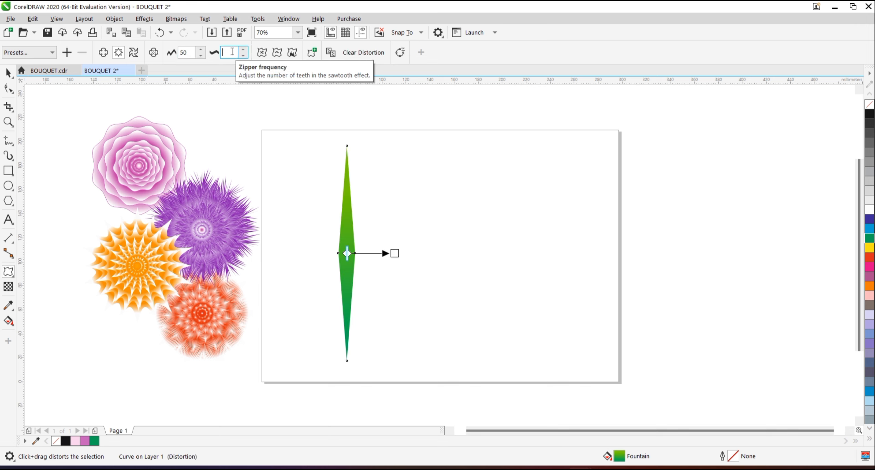
{"action": "left_click", "coordinate": [277, 53]}
{"action": "key", "text": "space"}
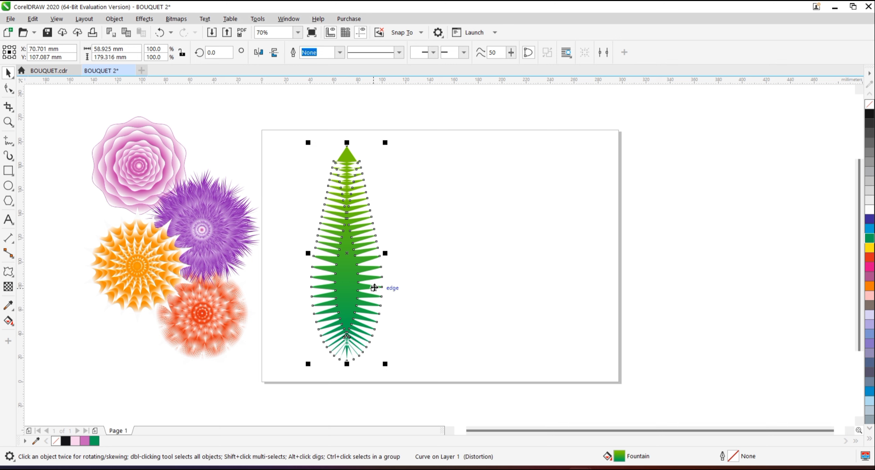
Move the fern leaf to the upper middle of the page and place its rotation centre near its base.
{"action": "left_click", "coordinate": [433, 273]}
{"action": "left_click", "coordinate": [339, 297]}
{"action": "left_click_drag", "start_coordinate": [339, 298], "coordinate": [419, 277]}
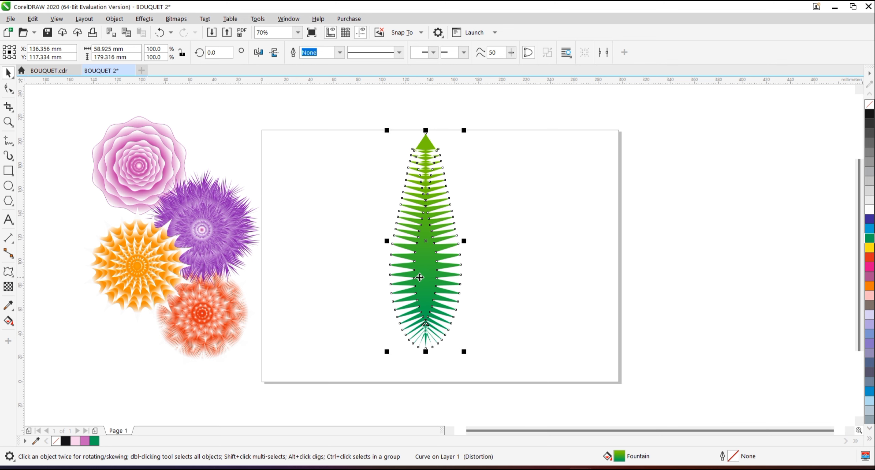
{"action": "left_click", "coordinate": [424, 232]}
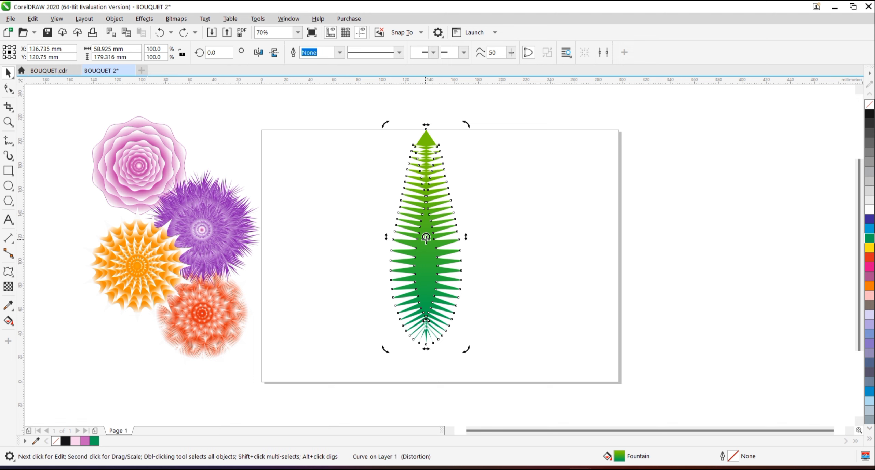
{"action": "left_click_drag", "start_coordinate": [427, 238], "coordinate": [425, 332]}
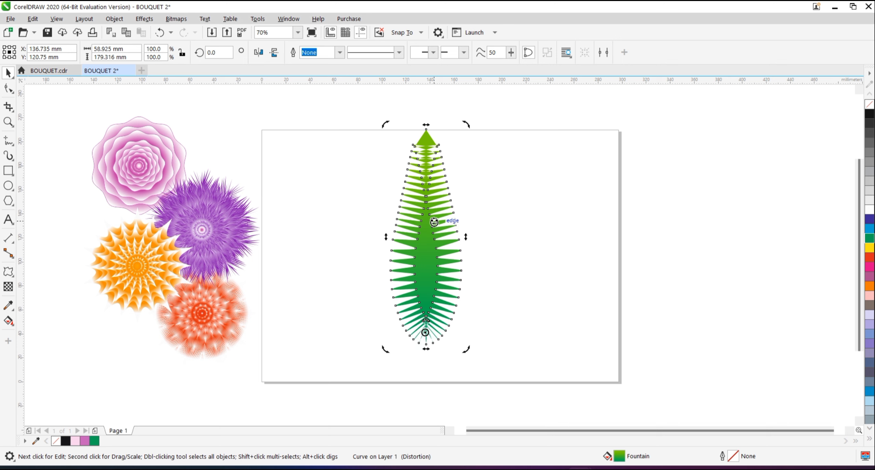
Rotate a copy of the leaf about 19° clockwise around its base and repeat the copy three times.
{"action": "left_click_drag", "start_coordinate": [466, 123], "coordinate": [512, 146]}
{"action": "left_click_drag", "start_coordinate": [528, 156], "coordinate": [527, 155]}
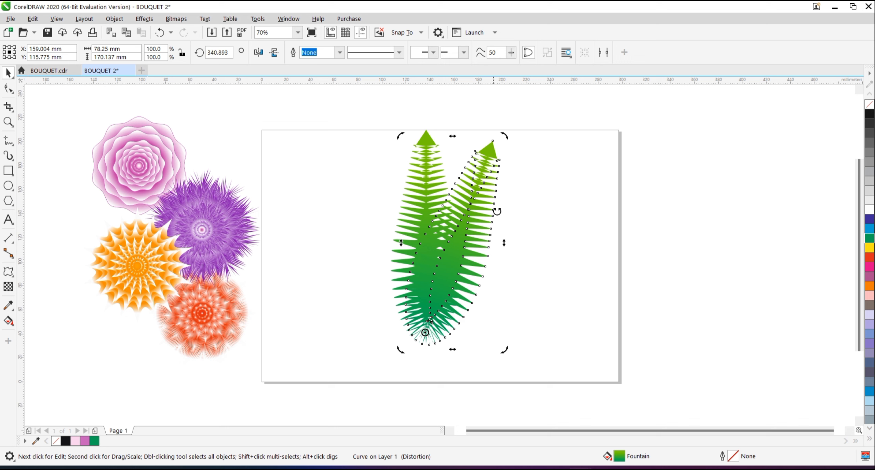
{"action": "key", "text": "ctrl+r"}
{"action": "key", "text": "ctrl+r"}
{"action": "key", "text": "ctrl+r"}
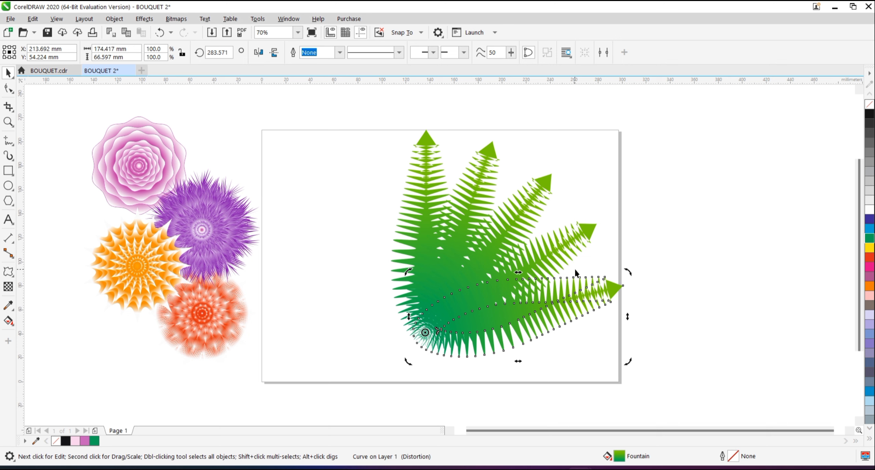
Rotate a copy of the upright leaf about 17° counterclockwise around its base and repeat it three times to complete the fan.
{"action": "left_click", "coordinate": [426, 181]}
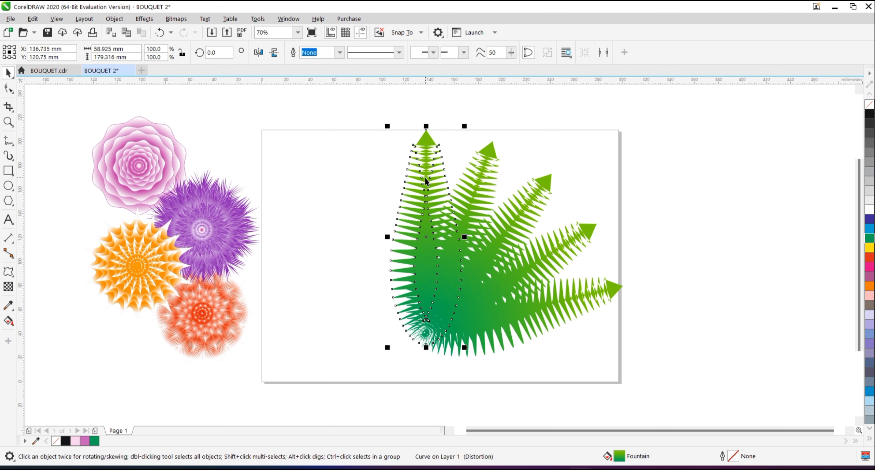
{"action": "left_click", "coordinate": [427, 162]}
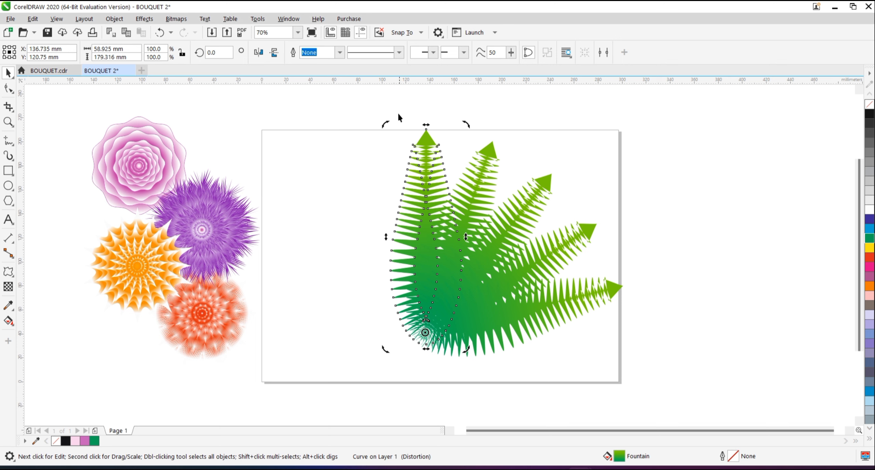
{"action": "left_click_drag", "start_coordinate": [387, 123], "coordinate": [334, 162]}
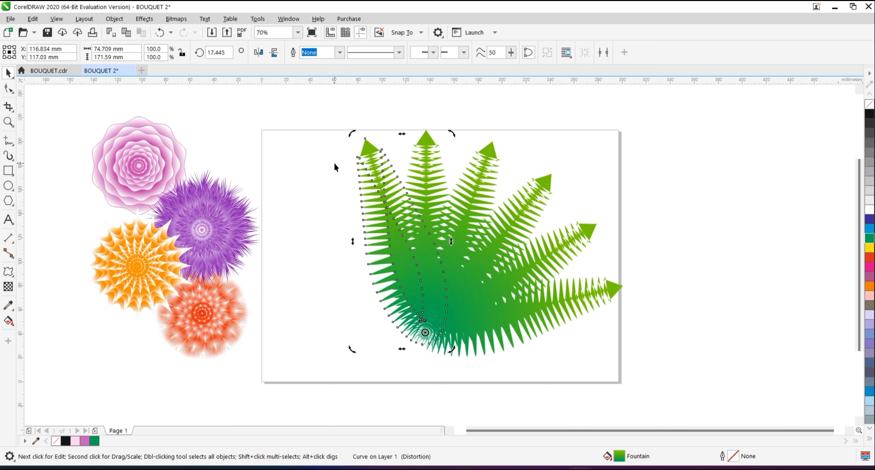
{"action": "key", "text": "ctrl+r"}
{"action": "key", "text": "ctrl+r"}
{"action": "key", "text": "ctrl+r"}
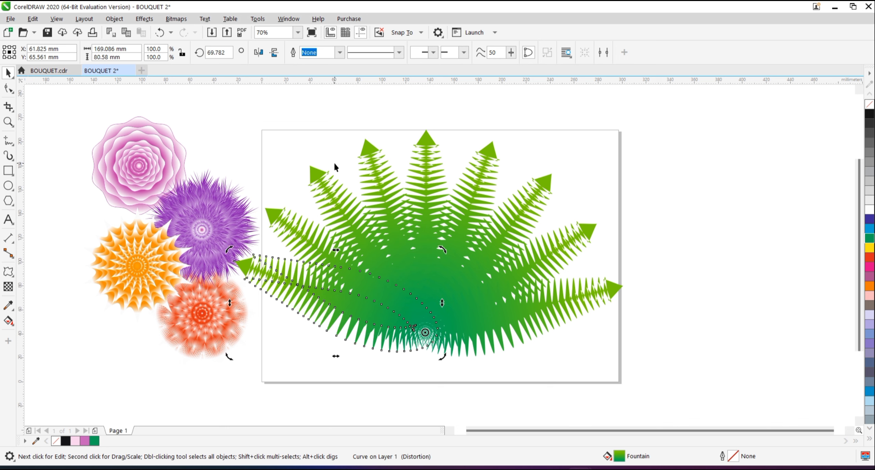
{"action": "left_click", "coordinate": [334, 162]}
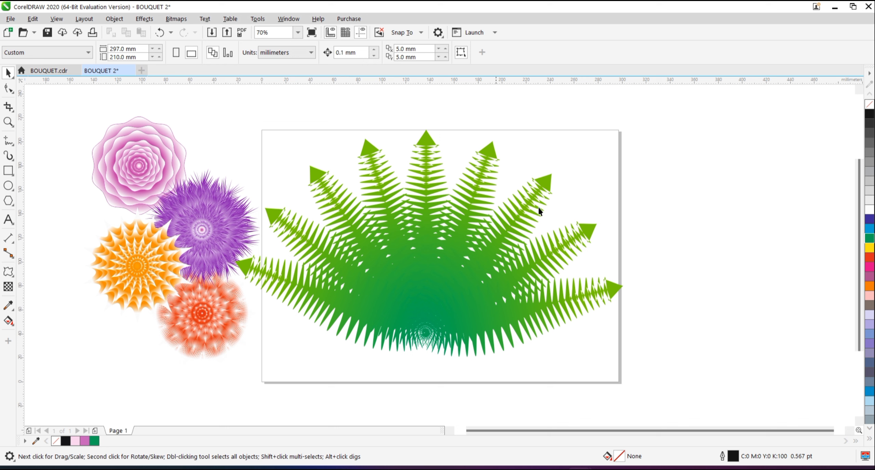
Move the purple flower away from the leaf fan, beside the orange flower, and group the nine fern leaves.
{"action": "left_click", "coordinate": [194, 216]}
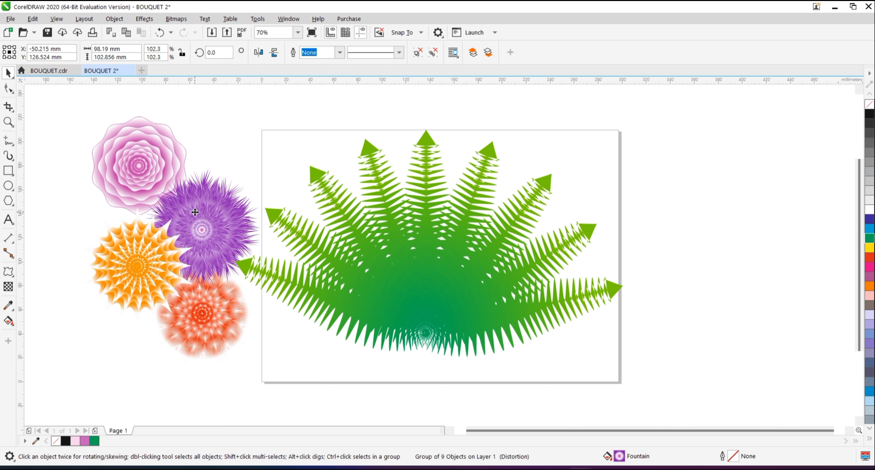
{"action": "left_click_drag", "start_coordinate": [194, 216], "coordinate": [81, 218]}
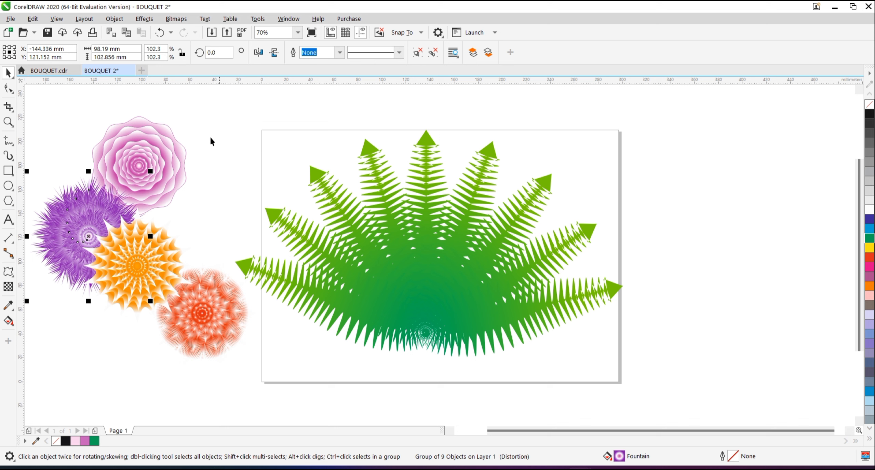
{"action": "left_click_drag", "start_coordinate": [180, 97], "coordinate": [186, 106]}
{"action": "left_click_drag", "start_coordinate": [636, 362], "coordinate": [672, 365]}
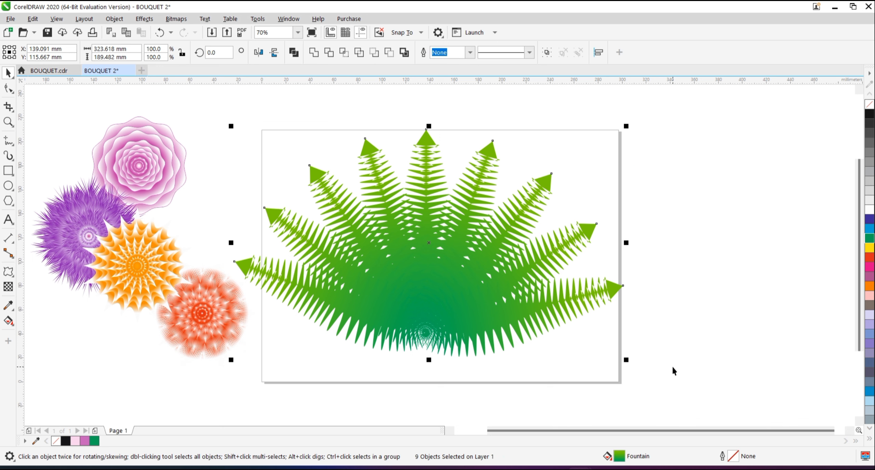
{"action": "left_click", "coordinate": [547, 53]}
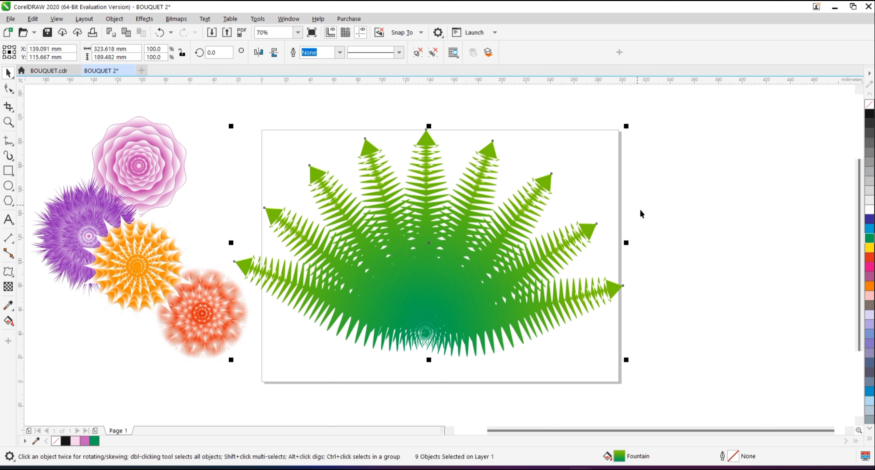
Move the pink flower onto the lower middle of the leaf fan and bring it in front of the leaves.
{"action": "left_click", "coordinate": [155, 158]}
{"action": "left_click_drag", "start_coordinate": [156, 157], "coordinate": [483, 297]}
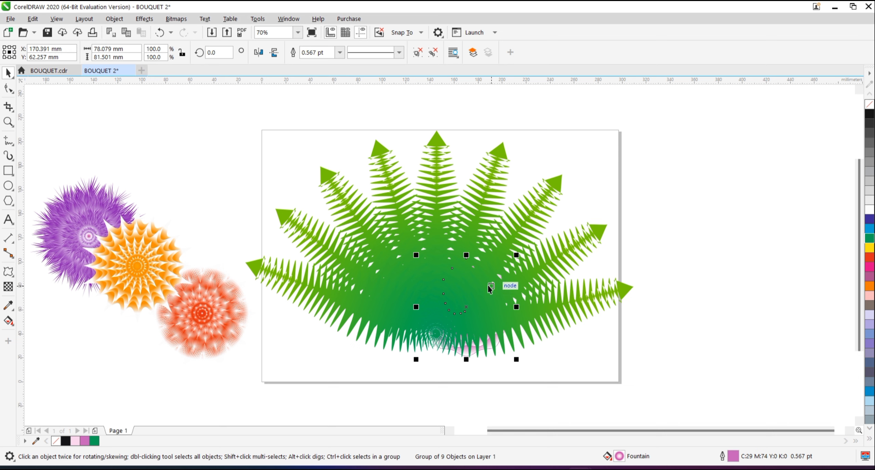
{"action": "key", "text": "ctrl+Page_Up"}
{"action": "key", "text": "Tab"}
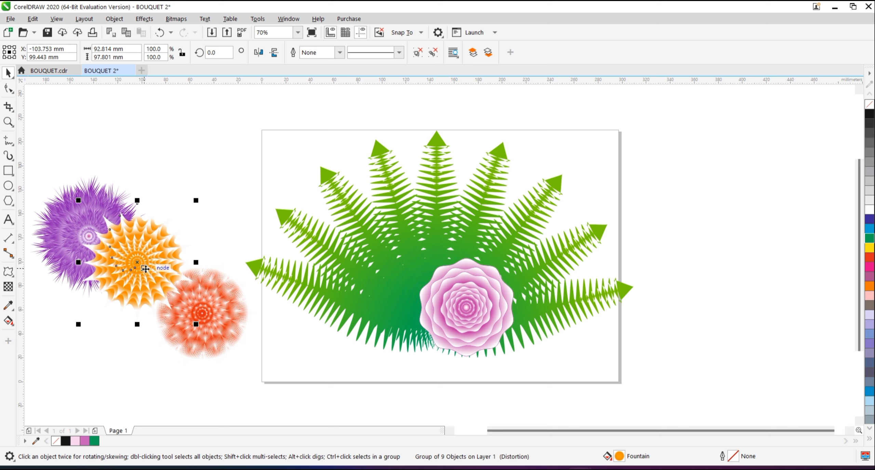
Place the orange flower left of the pink one at the very front, and the purple flower above it, just in front of the leaves.
{"action": "left_click_drag", "start_coordinate": [139, 267], "coordinate": [389, 301]}
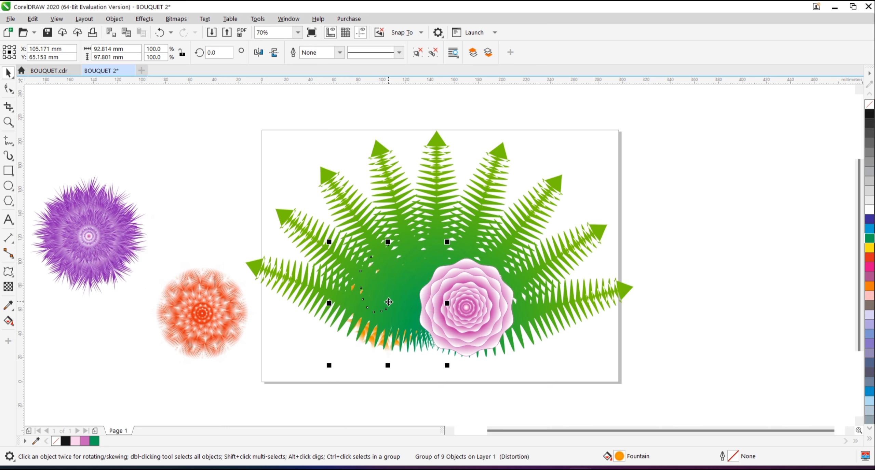
{"action": "key", "text": "shift+Page_Up"}
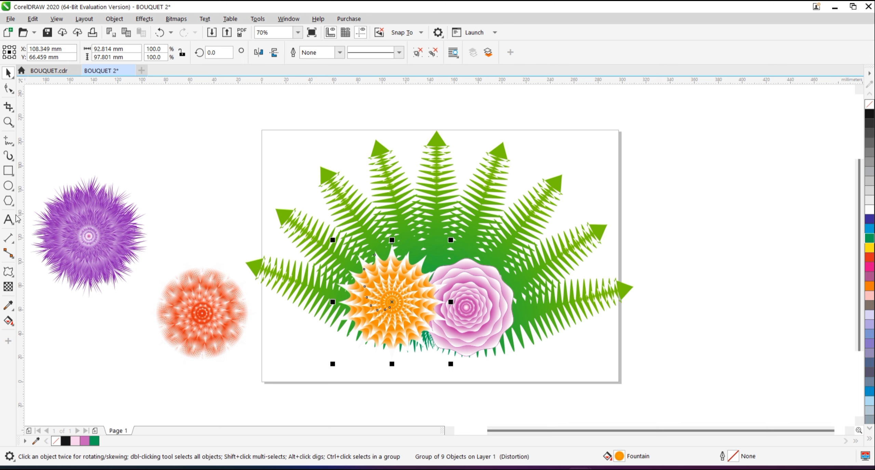
{"action": "left_click_drag", "start_coordinate": [74, 233], "coordinate": [362, 226]}
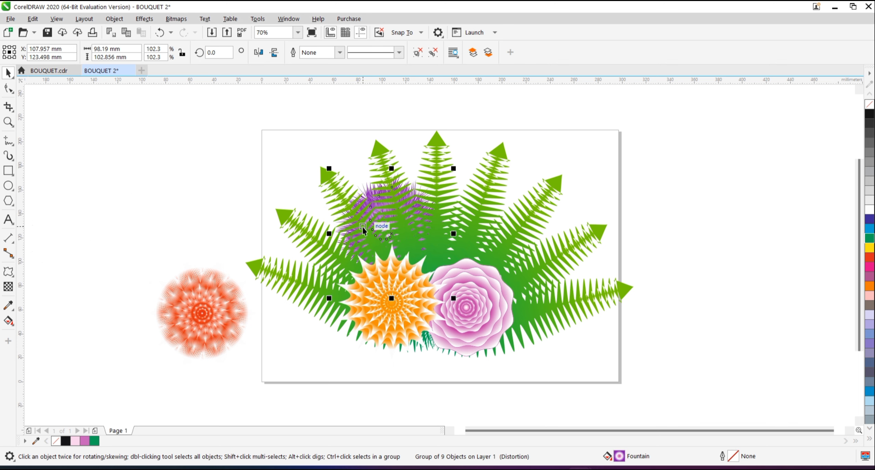
{"action": "key", "text": "ctrl+Page_Up"}
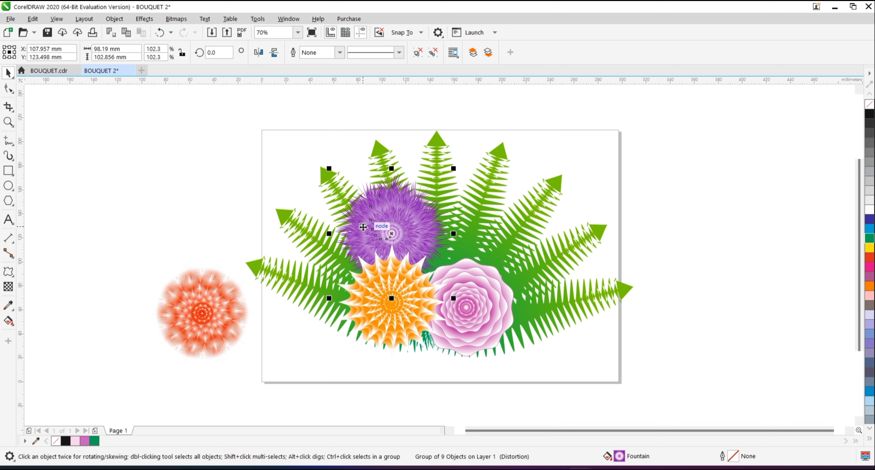
Lower the purple flower slightly and place the red-orange flower above the pink one, behind it but in front of the leaves.
{"action": "left_click_drag", "start_coordinate": [362, 226], "coordinate": [364, 242]}
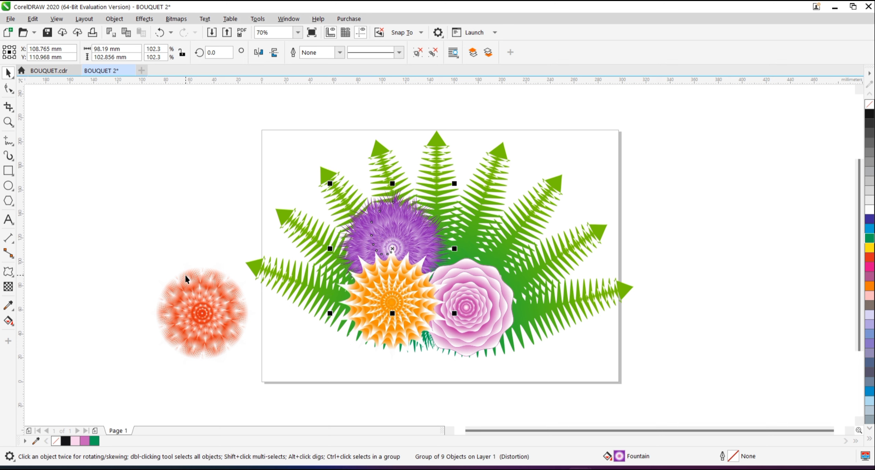
{"action": "left_click", "coordinate": [201, 304]}
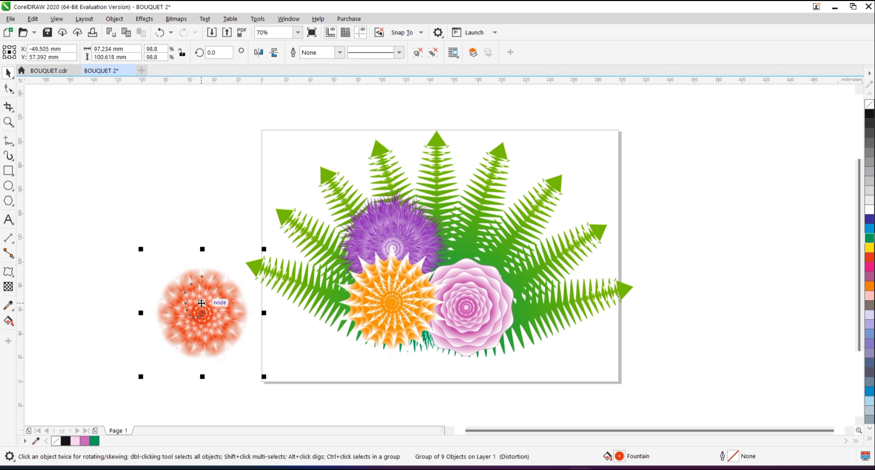
{"action": "left_click_drag", "start_coordinate": [201, 303], "coordinate": [469, 245]}
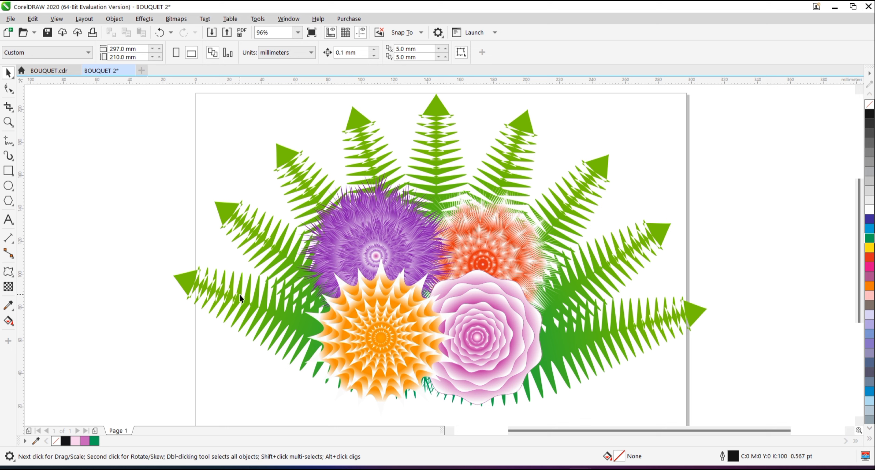
Import BOW.jpg and place it beside the page at about 44 × 57 mm.
{"action": "key", "text": "ctrl+i"}
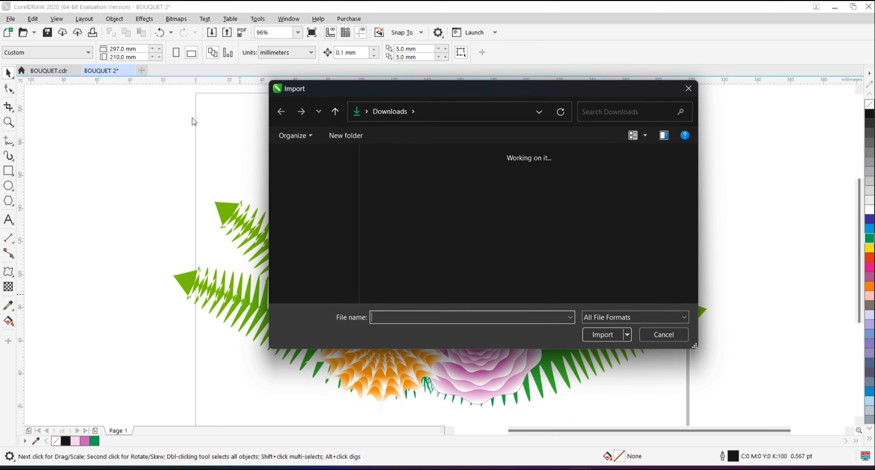
{"action": "double_click", "coordinate": [414, 174]}
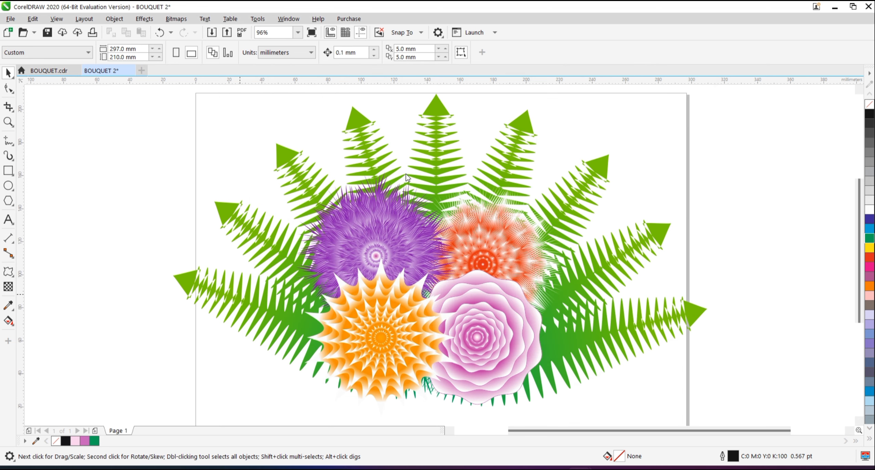
{"action": "left_click_drag", "start_coordinate": [91, 167], "coordinate": [236, 261]}
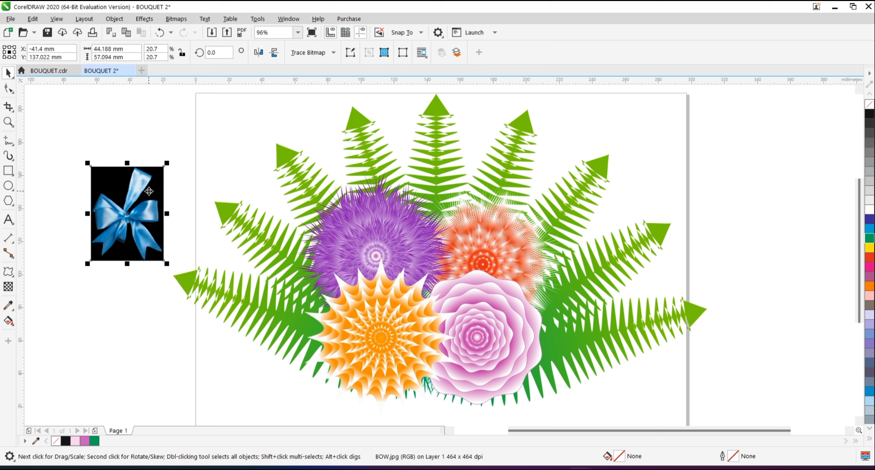
Hide the bow image's black background with a bitmap colour mask at 70% tolerance.
{"action": "left_click", "coordinate": [403, 52]}
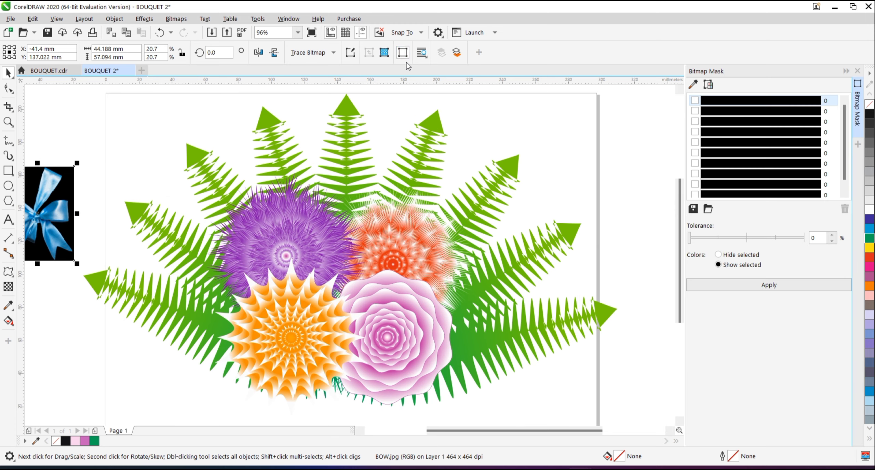
{"action": "left_click", "coordinate": [695, 100]}
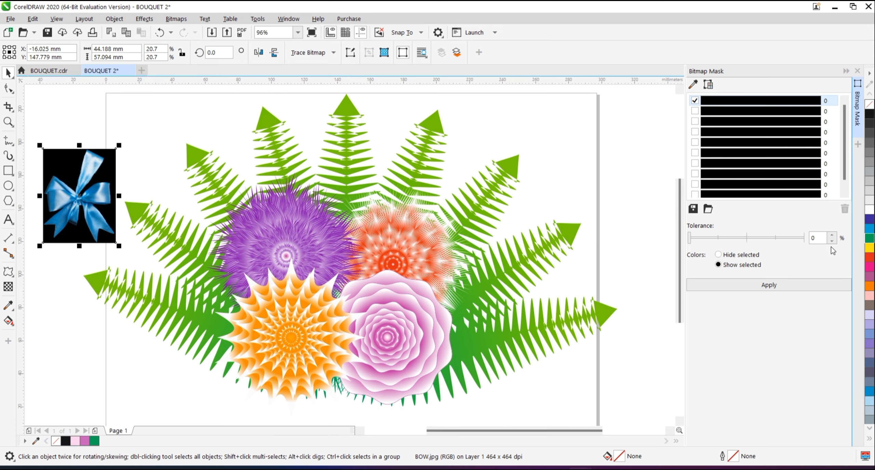
{"action": "left_click", "coordinate": [816, 237]}
{"action": "type", "text": "70"}
{"action": "key", "text": "Return"}
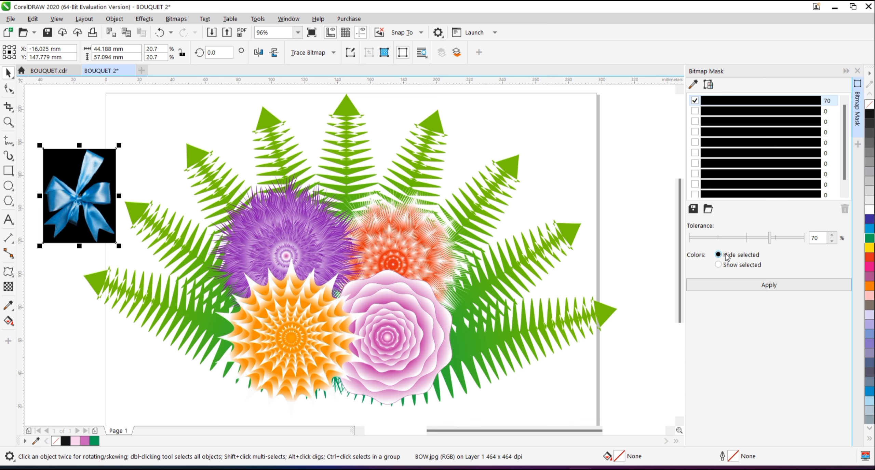
{"action": "left_click", "coordinate": [743, 291]}
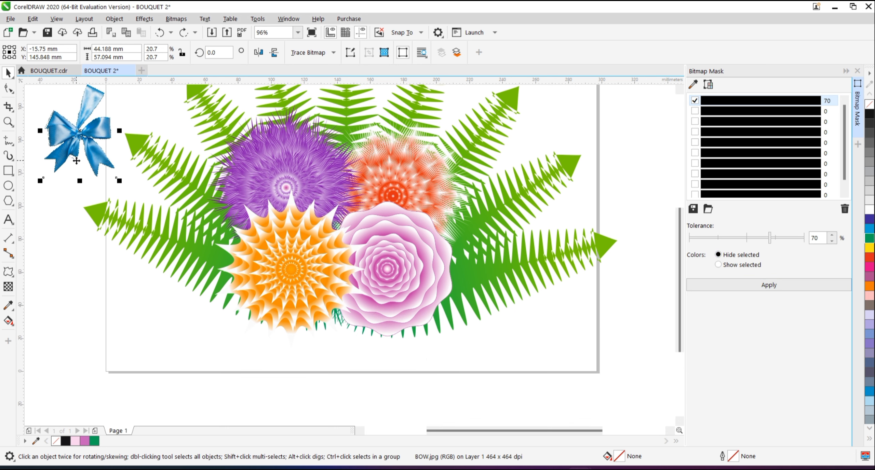
Move the bow to the base of the bouquet, place it behind the front flowers and enlarge it.
{"action": "left_click_drag", "start_coordinate": [76, 135], "coordinate": [340, 344]}
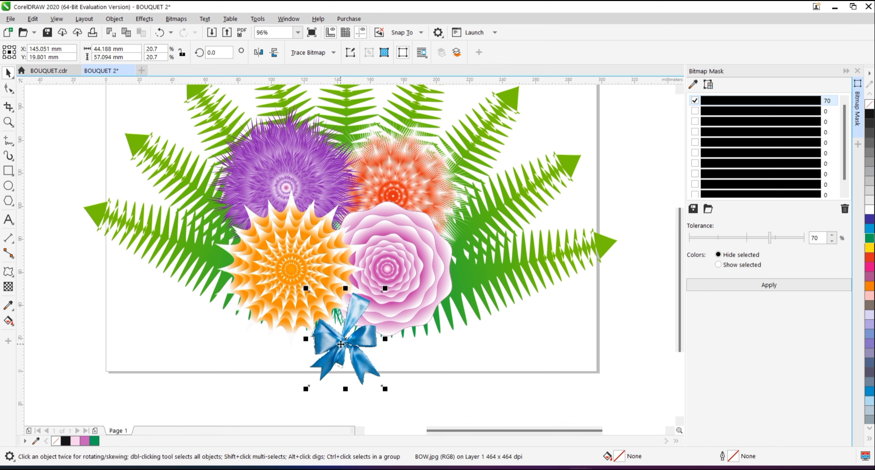
{"action": "key", "text": "ctrl+Page_Down"}
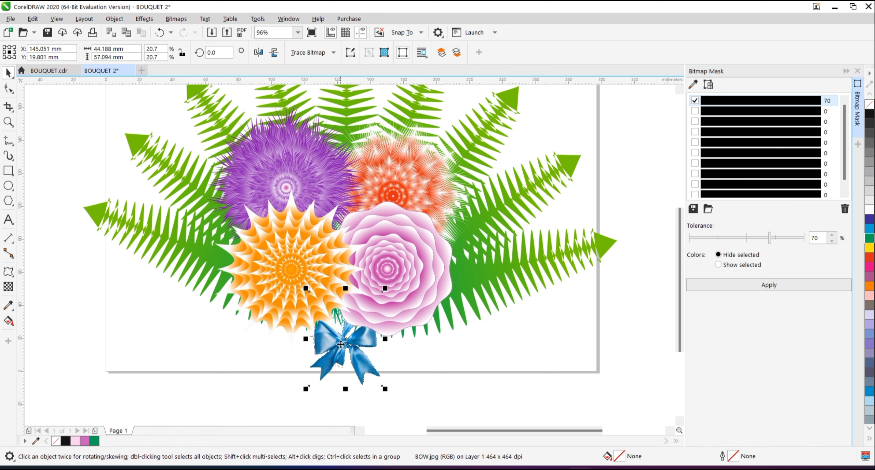
{"action": "left_click_drag", "start_coordinate": [385, 389], "coordinate": [500, 406]}
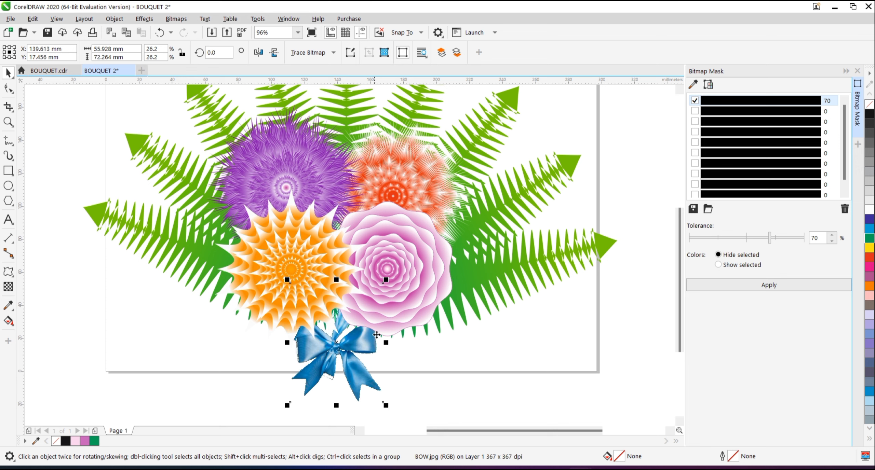
{"action": "left_click_drag", "start_coordinate": [385, 342], "coordinate": [350, 336]}
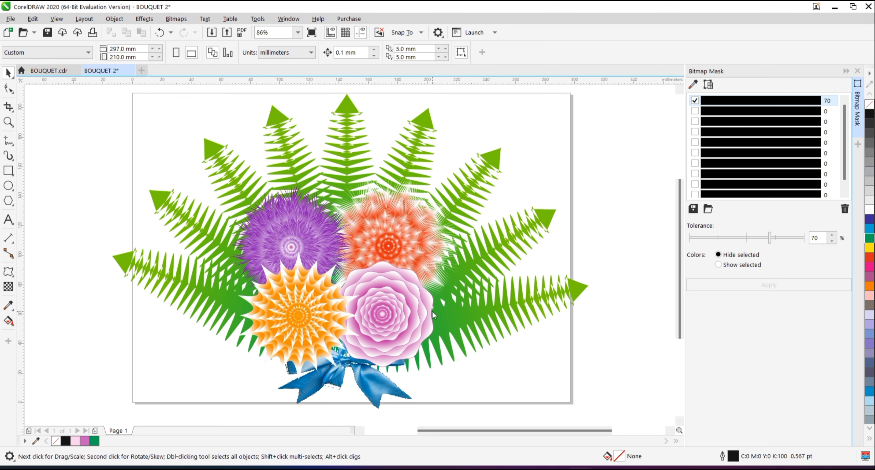
Import FLOWERS.jpg and place it beside the page at about 41 × 65 mm.
{"action": "key", "text": "ctrl+i"}
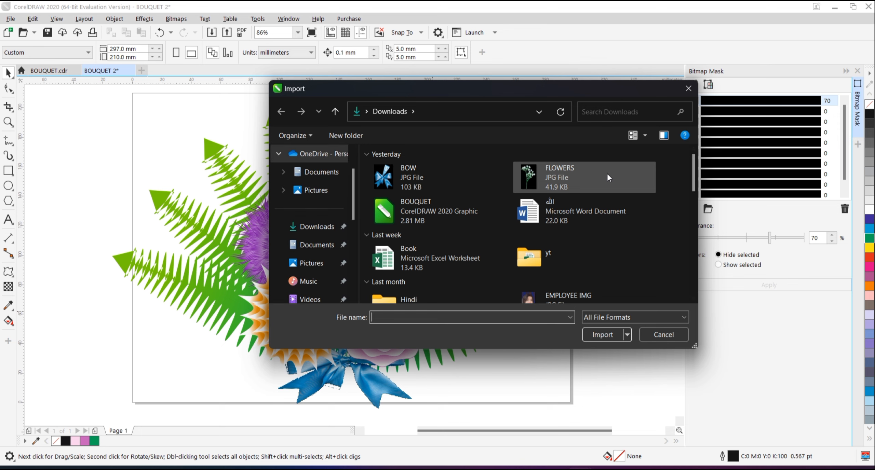
{"action": "double_click", "coordinate": [607, 175]}
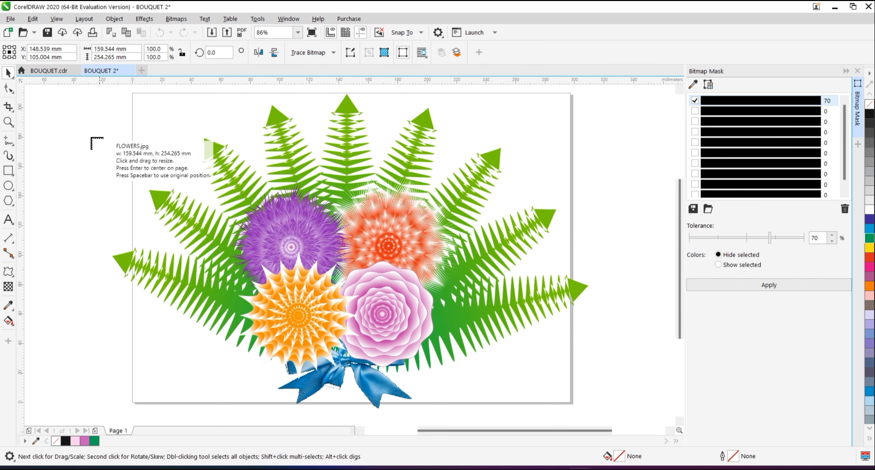
{"action": "left_click_drag", "start_coordinate": [68, 134], "coordinate": [152, 235]}
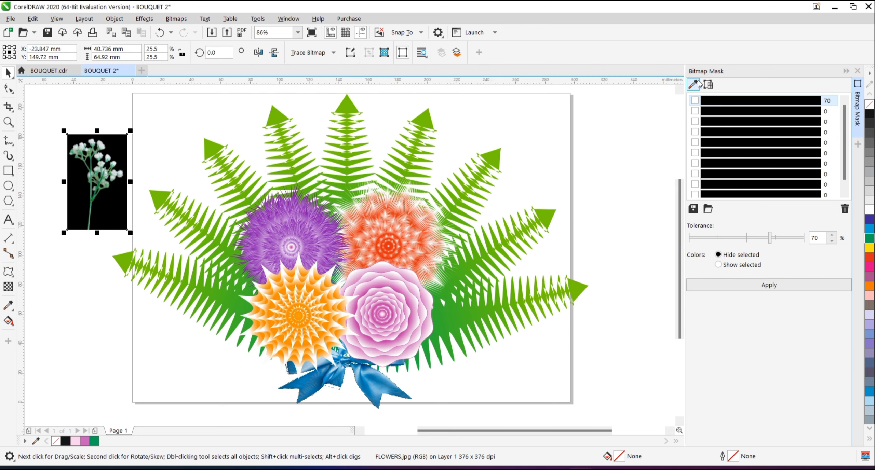
Hide the black background of the white flower sprig with the same 70% bitmap mask, and close the mask settings.
{"action": "left_click", "coordinate": [695, 100]}
{"action": "left_click", "coordinate": [740, 286]}
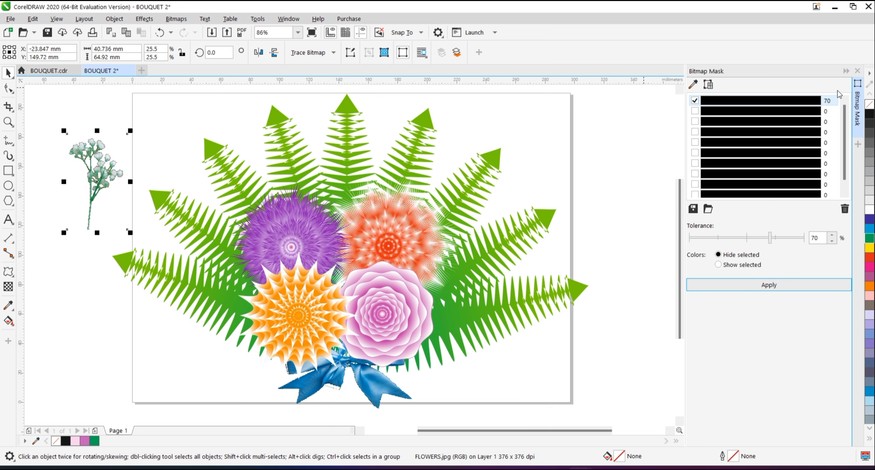
{"action": "left_click", "coordinate": [857, 71]}
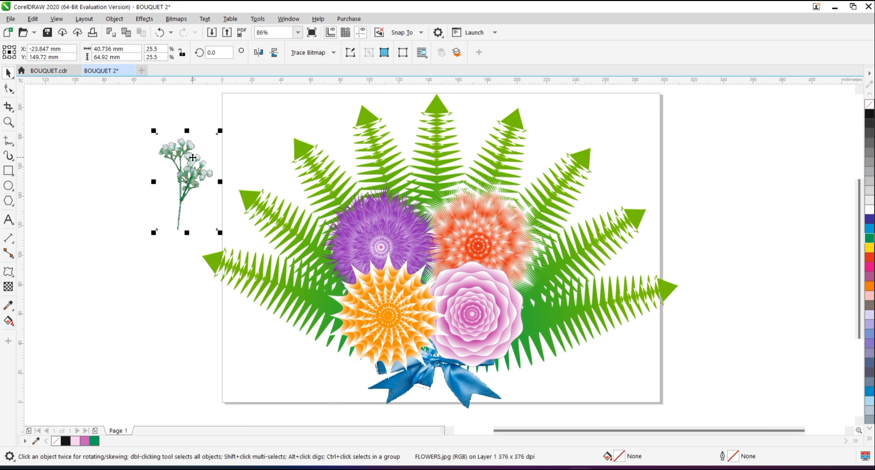
Place the white sprig beside the orange flower, behind the blooms, rotated about 46° counterclockwise.
{"action": "left_click_drag", "start_coordinate": [193, 158], "coordinate": [334, 259]}
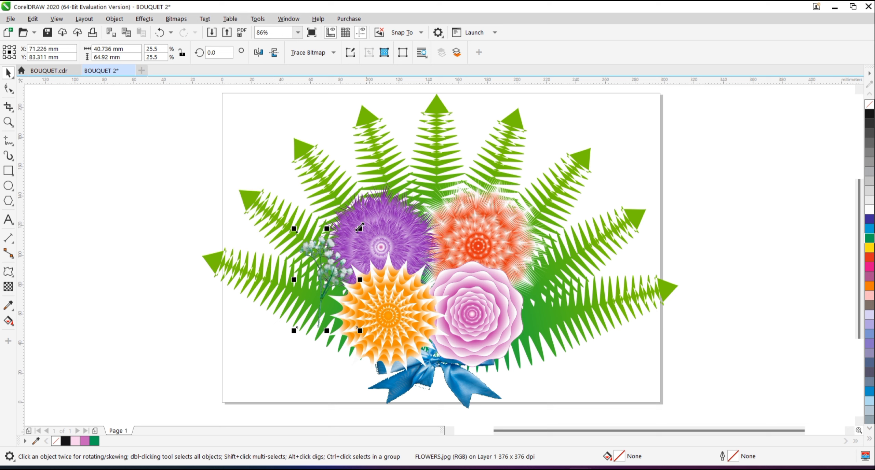
{"action": "key", "text": "ctrl+Page_Down"}
{"action": "key", "text": "ctrl+Page_Down"}
{"action": "key", "text": "ctrl+Page_Down"}
{"action": "key", "text": "ctrl+Page_Down"}
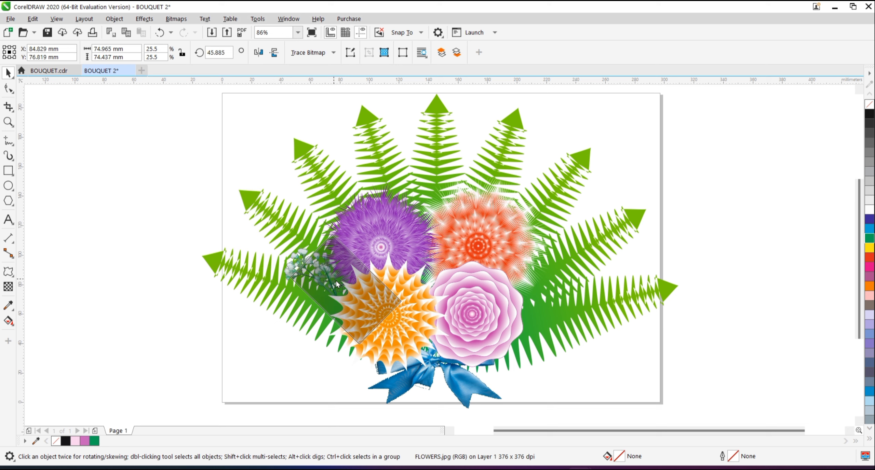
{"action": "left_click_drag", "start_coordinate": [337, 283], "coordinate": [333, 294]}
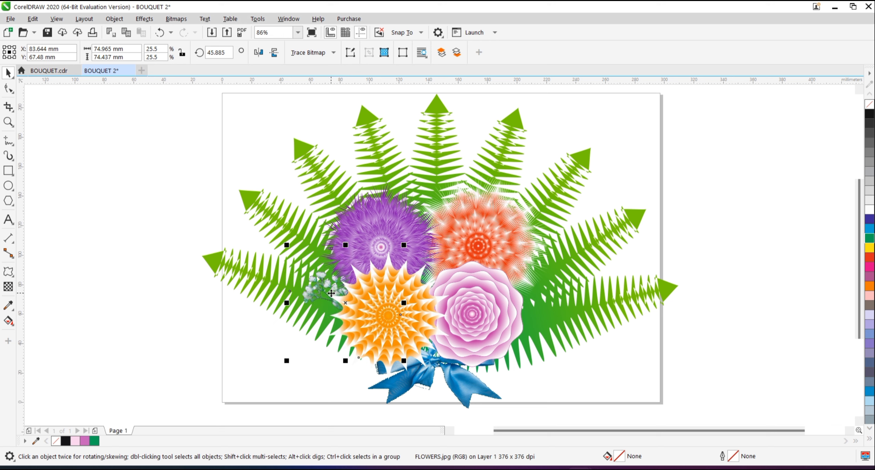
Arrange copies of the white sprig behind the outer edges of the purple, red-orange and pink flowers, and preview the bouquet full screen.
{"action": "left_click_drag", "start_coordinate": [332, 290], "coordinate": [469, 207]}
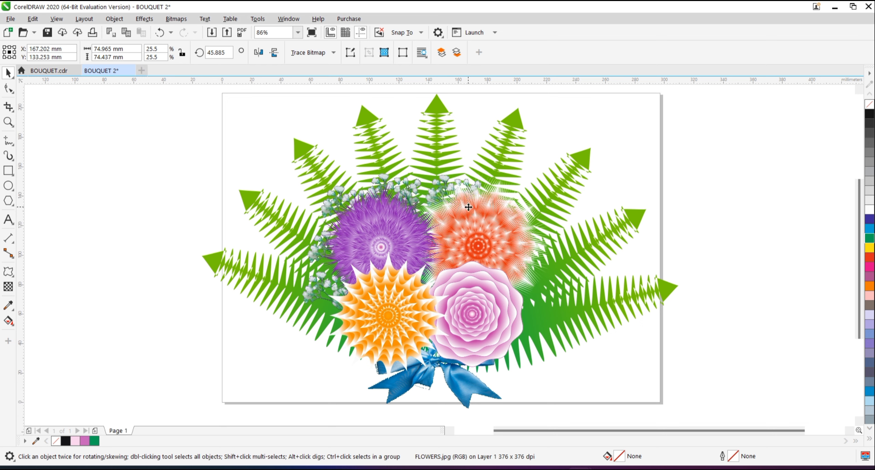
{"action": "left_click_drag", "start_coordinate": [411, 187], "coordinate": [420, 189]}
{"action": "mouse_move", "coordinate": [472, 180]}
{"action": "left_mouse_down"}
{"action": "mouse_move", "coordinate": [464, 181]}
{"action": "mouse_move", "coordinate": [475, 176]}
{"action": "left_mouse_up"}
{"action": "key", "text": "ctrl+z"}
{"action": "left_click_drag", "start_coordinate": [499, 200], "coordinate": [547, 226]}
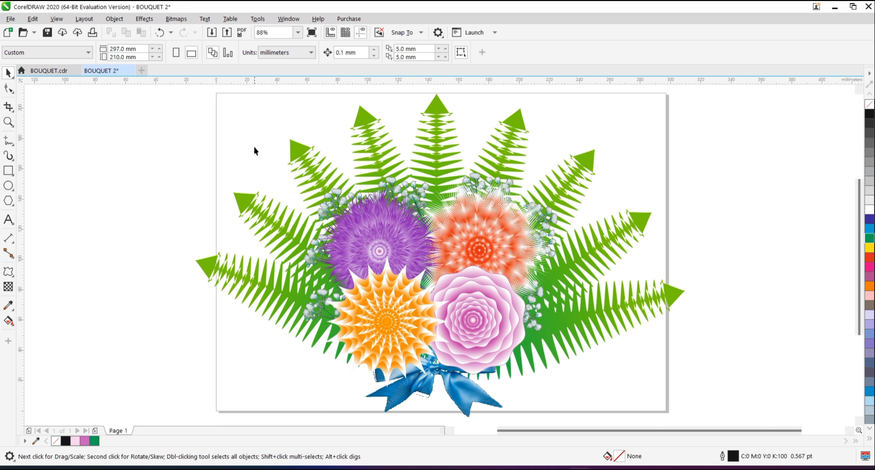
{"action": "left_click", "coordinate": [312, 36]}
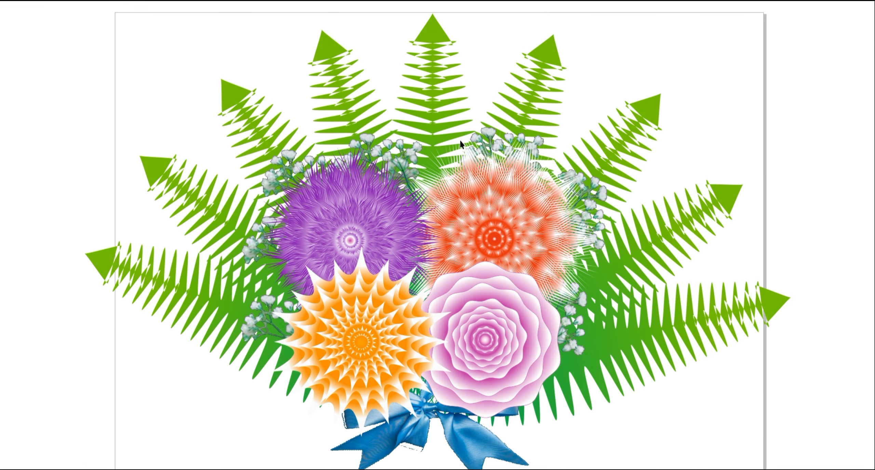